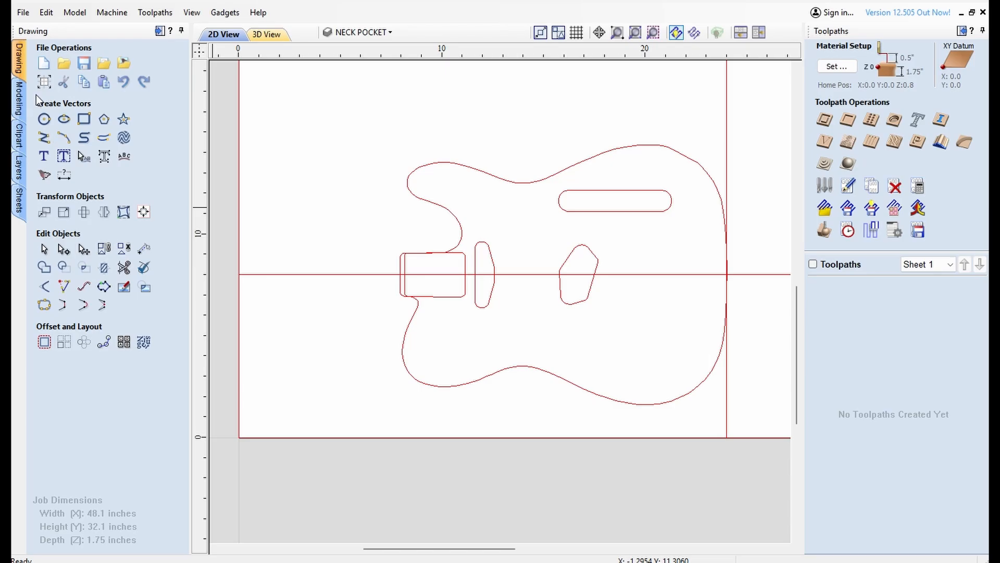
Review the job size, Z zero position and XY datum in the job setup, and look over the guitar body layout
{"action": "left_click", "coordinate": [44, 82]}
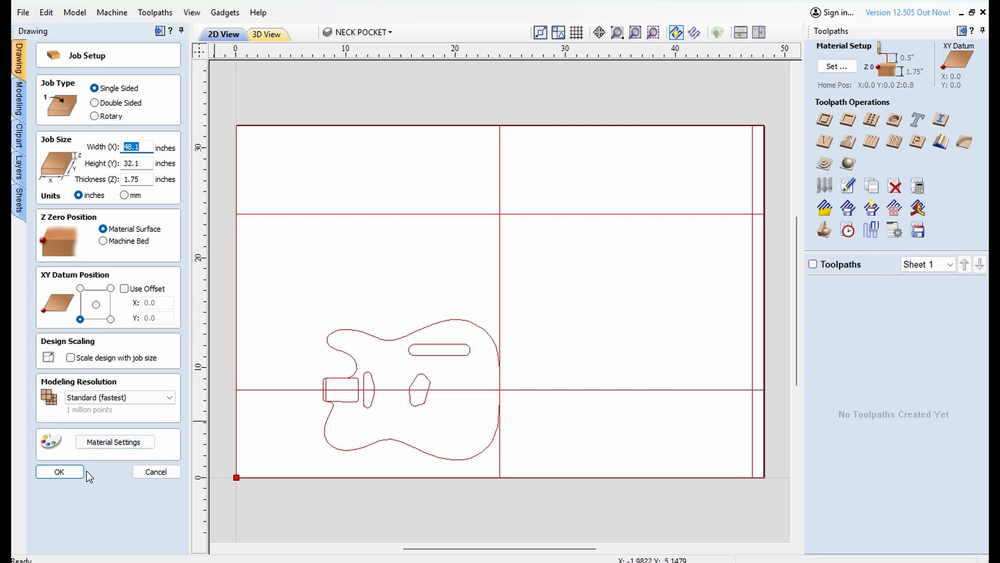
{"action": "left_click", "coordinate": [60, 472]}
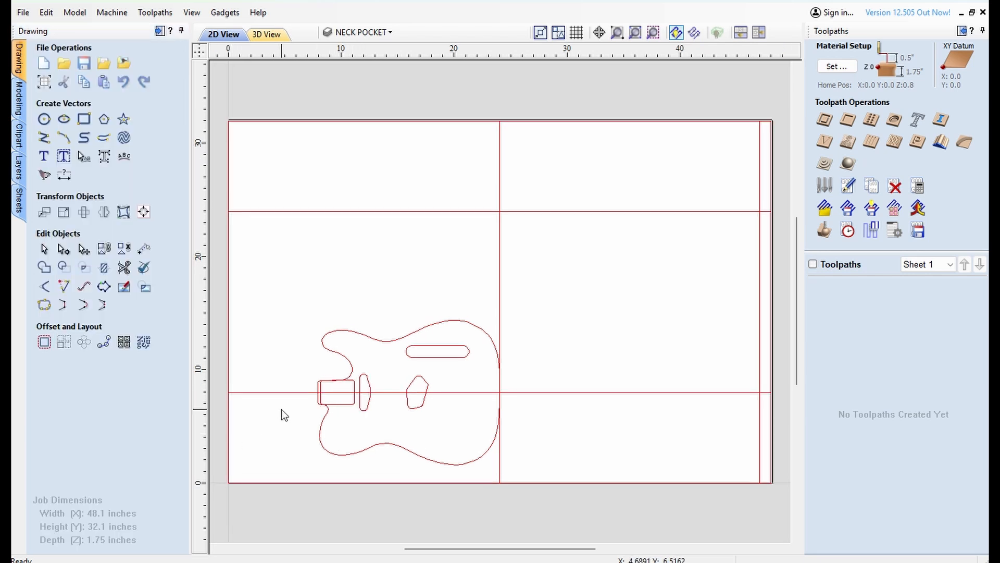
{"action": "scroll", "coordinate": [324, 430], "scroll_direction": "up", "scroll_amount": 5}
{"action": "scroll", "coordinate": [324, 404], "scroll_direction": "down", "scroll_amount": 2}
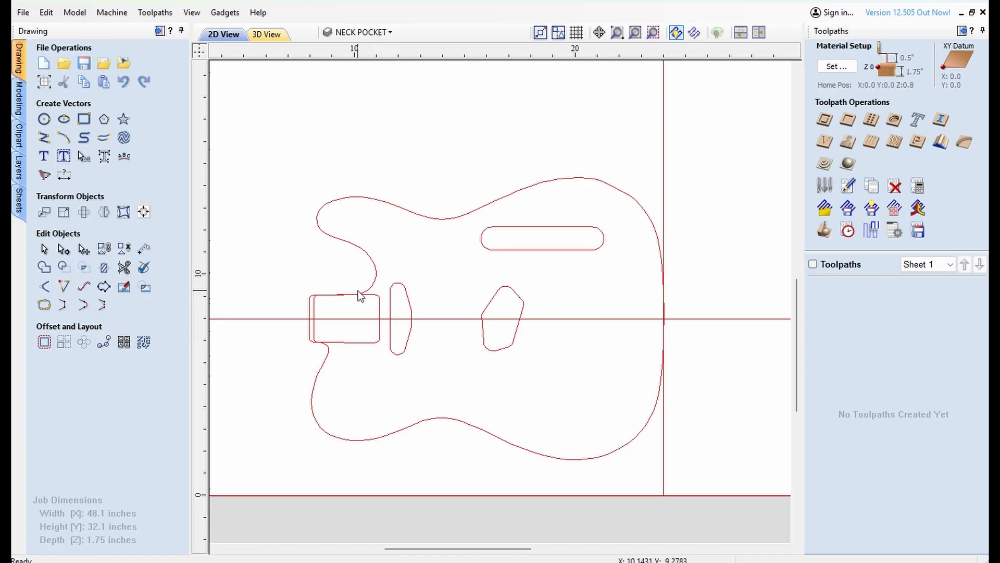
Start a pocket toolpath for the bridge pickup outline with a ramp plunge distance of 1 inch
{"action": "left_click", "coordinate": [516, 293]}
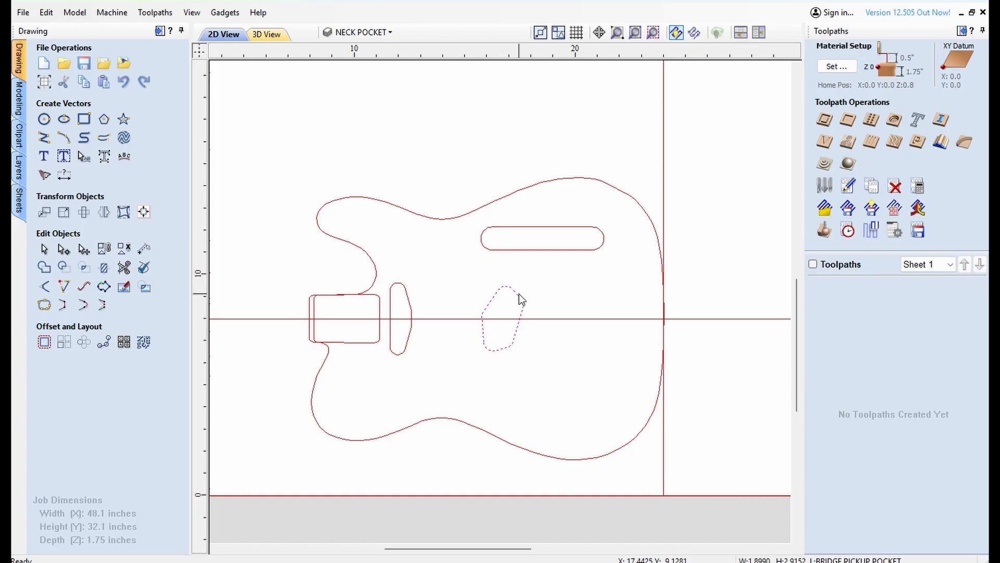
{"action": "left_click", "coordinate": [848, 120]}
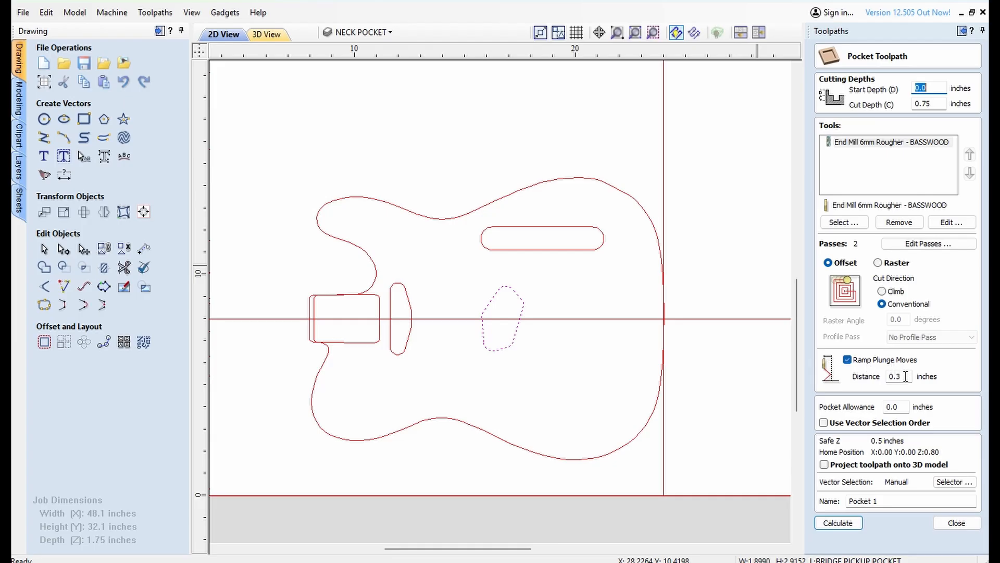
{"action": "left_click_drag", "start_coordinate": [905, 376], "coordinate": [885, 376]}
{"action": "type", "text": "1"}
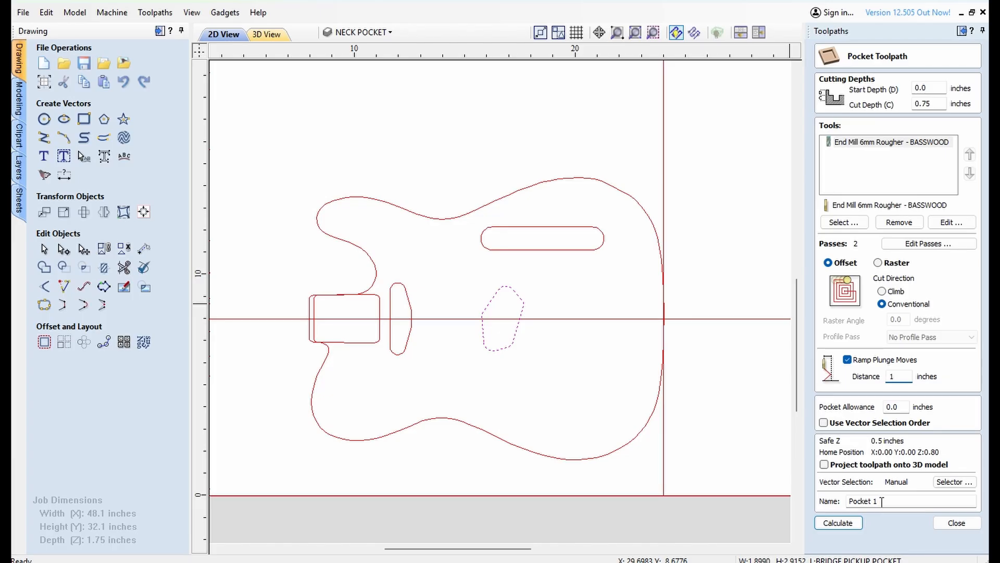
Name the pocket toolpath BRIDGE PICKUP, calculate it, and return to the 2D drawing
{"action": "left_click_drag", "start_coordinate": [881, 501], "coordinate": [829, 502]}
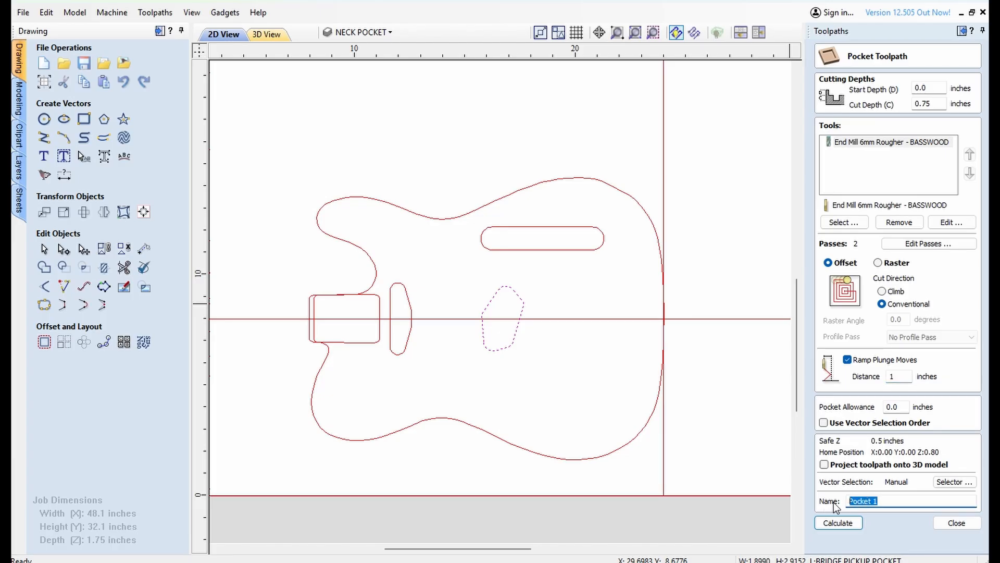
{"action": "type", "text": "B"}
{"action": "type", "text": "RIDGE PICKUP"}
{"action": "left_click", "coordinate": [840, 522]}
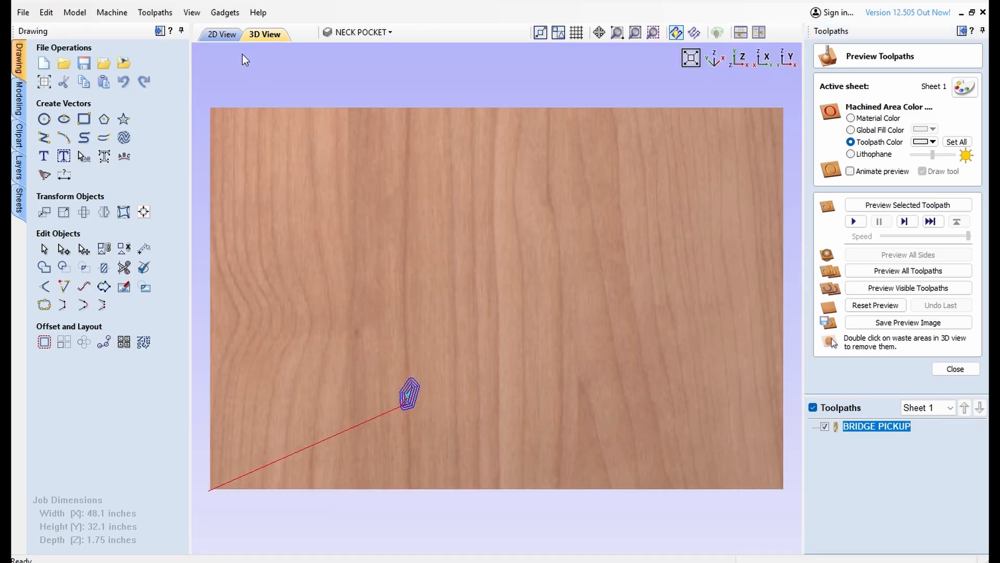
{"action": "left_click", "coordinate": [224, 35]}
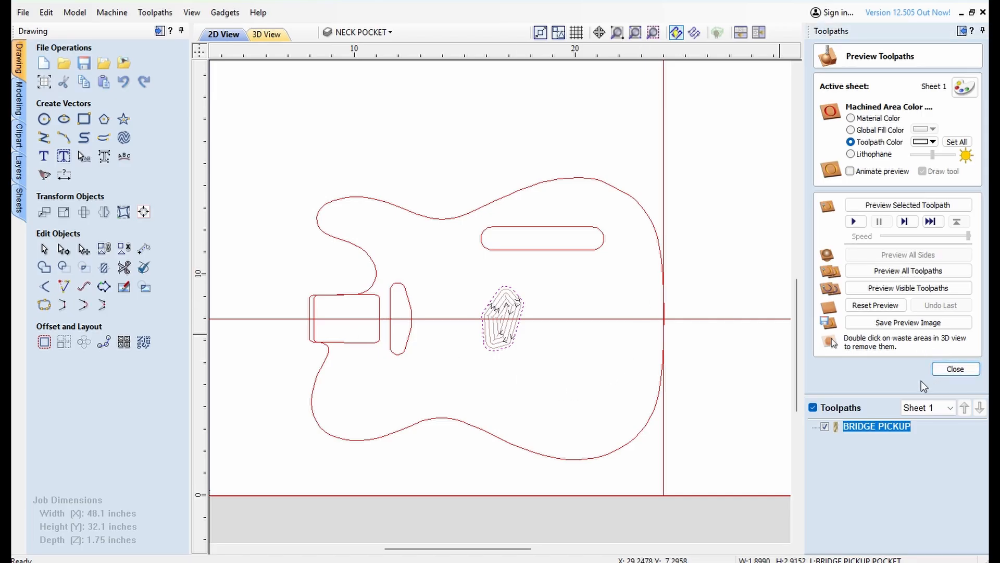
{"action": "left_click", "coordinate": [954, 370]}
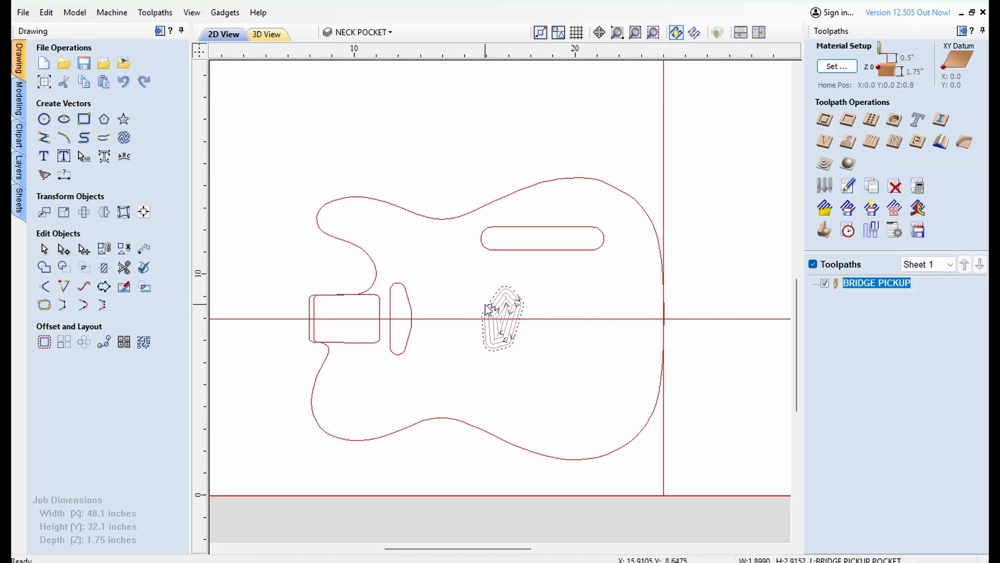
Calculate a pocket toolpath named NECK PICKUP for the neck pickup outline and return to the 2D drawing
{"action": "left_click", "coordinate": [414, 341]}
{"action": "left_click", "coordinate": [410, 339]}
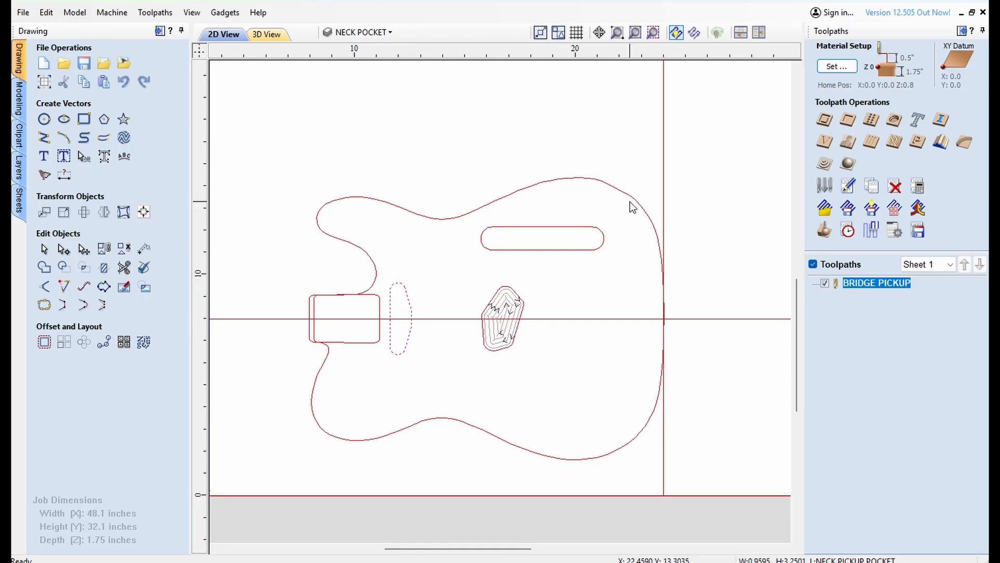
{"action": "left_click", "coordinate": [846, 123]}
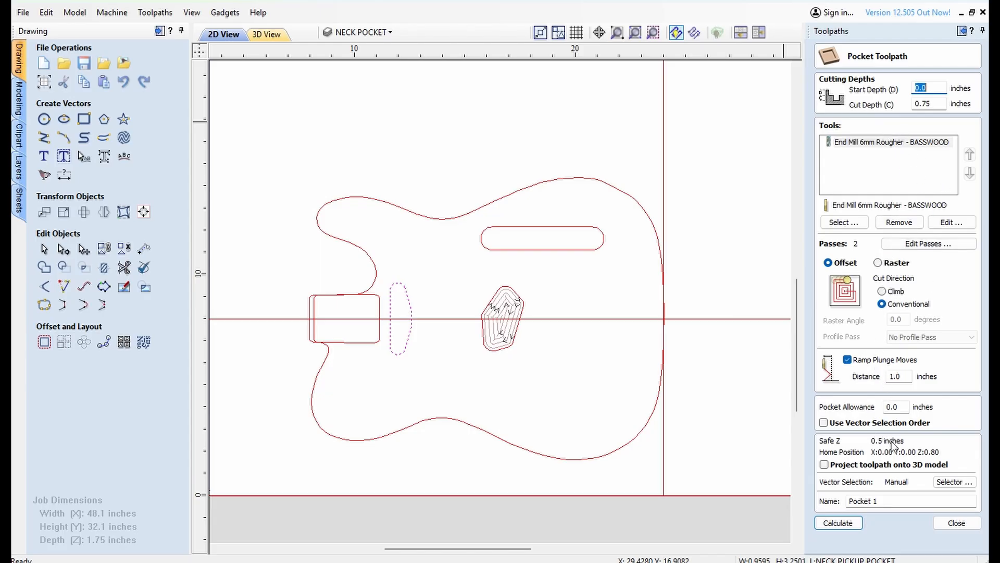
{"action": "left_click_drag", "start_coordinate": [888, 499], "coordinate": [824, 502]}
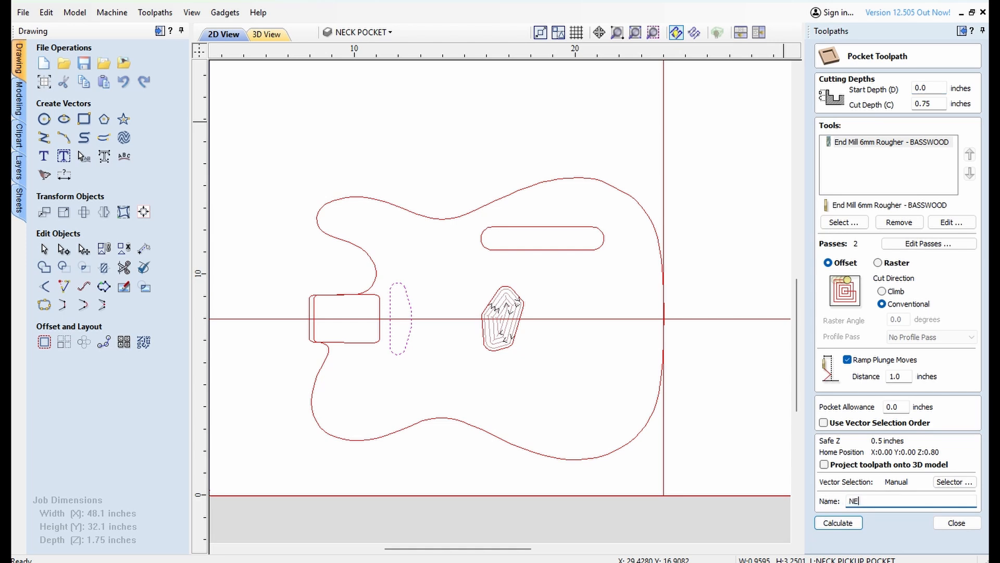
{"action": "type", "text": "CK PICKUP"}
{"action": "key", "text": "Return"}
{"action": "left_click", "coordinate": [837, 522]}
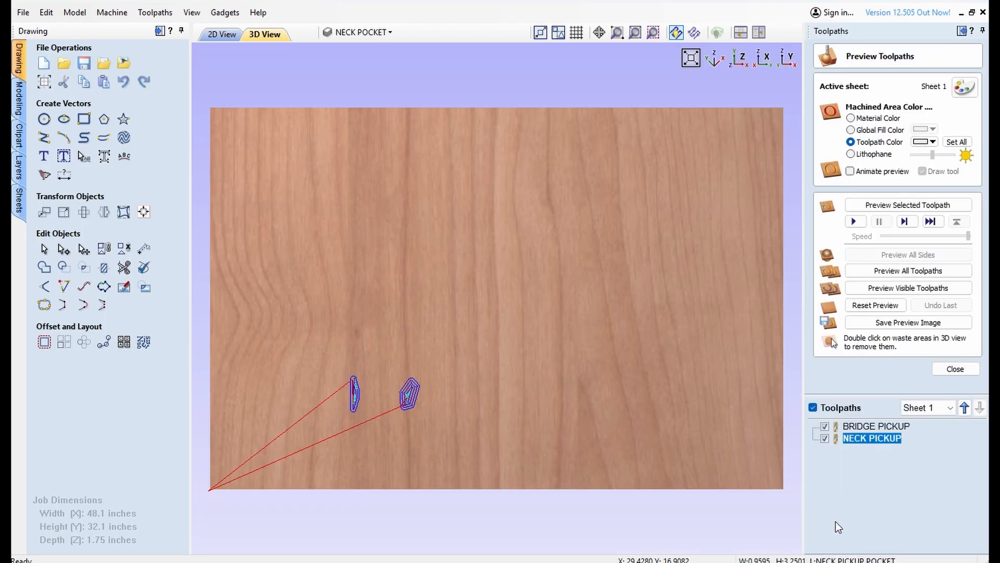
{"action": "left_click", "coordinate": [219, 35]}
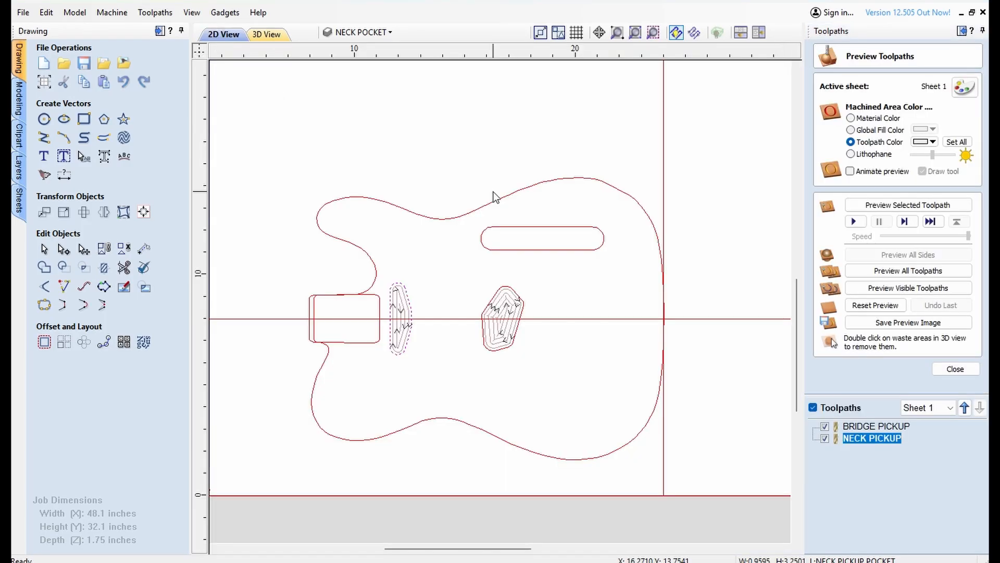
{"action": "left_click", "coordinate": [955, 370]}
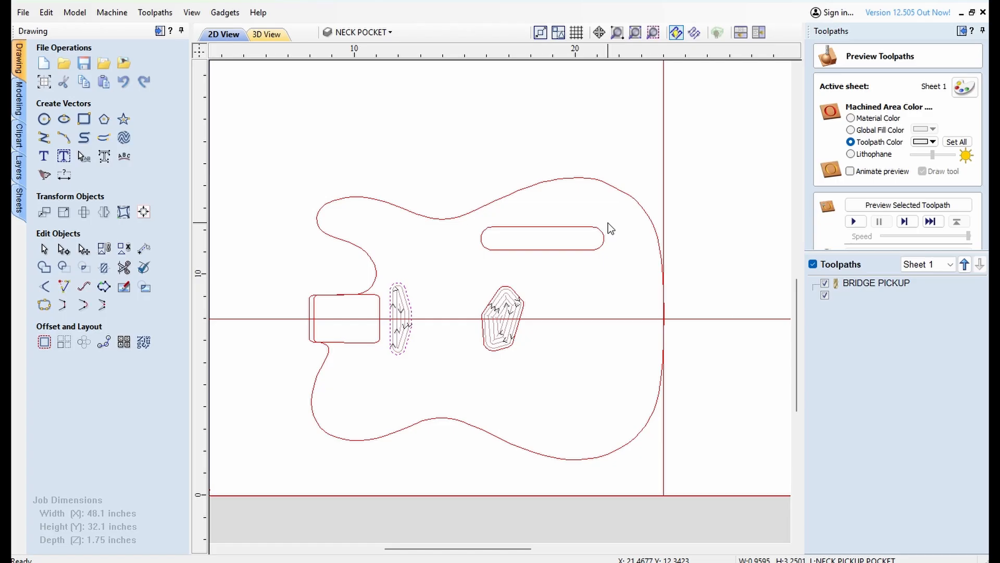
Start a pocket toolpath for the long control cavity slot with a cut depth of 1.4 inches
{"action": "left_click", "coordinate": [587, 250]}
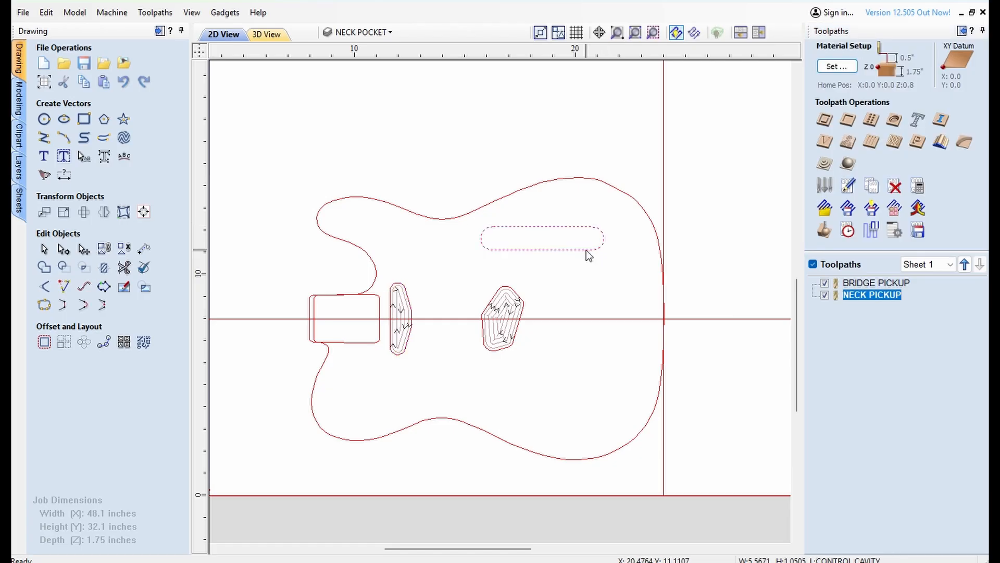
{"action": "left_click", "coordinate": [848, 119]}
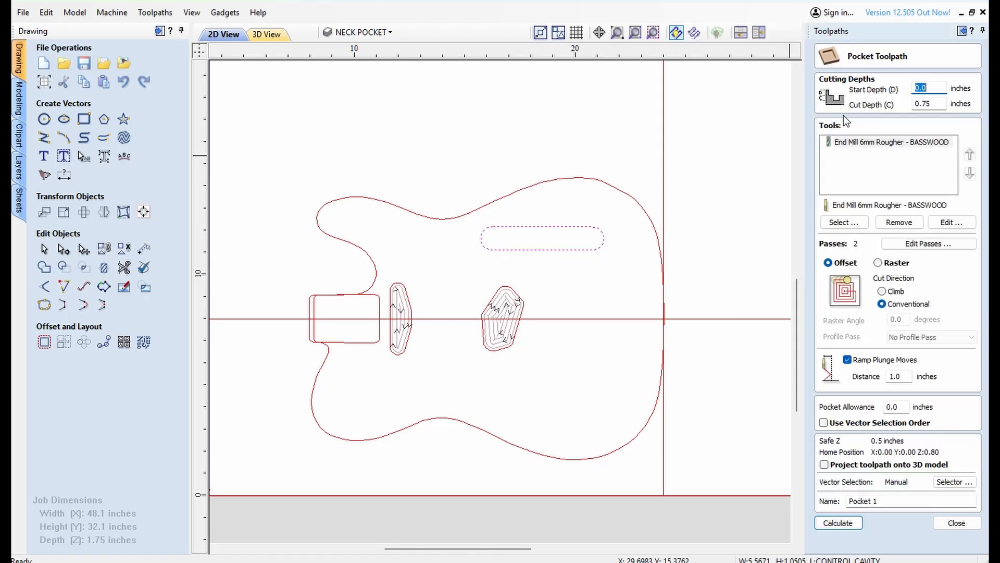
{"action": "double_click", "coordinate": [935, 104]}
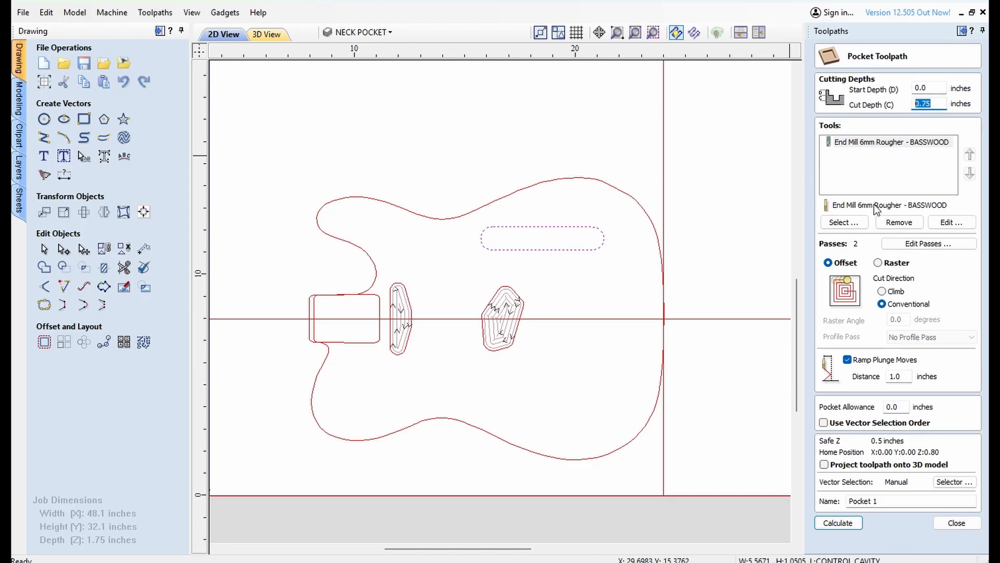
{"action": "type", "text": "1.4"}
Name the pocket toolpath CONTROL CAVITY, calculate it, and return to the 2D drawing with nothing selected
{"action": "left_click_drag", "start_coordinate": [886, 501], "coordinate": [846, 505]}
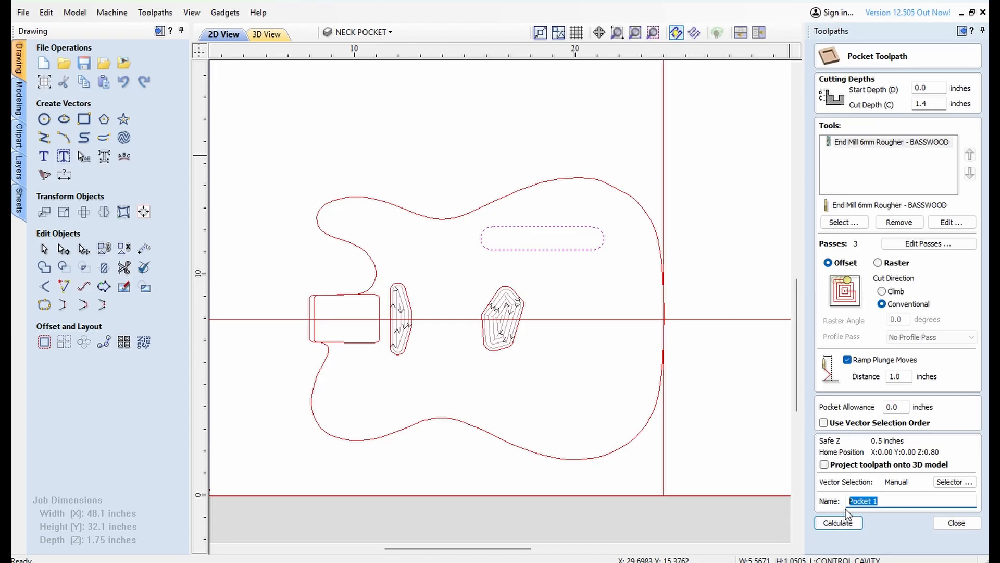
{"action": "type", "text": "CONTREO"}
{"action": "type", "text": "OL "}
{"action": "type", "text": "CAVITY"}
{"action": "left_click", "coordinate": [842, 523]}
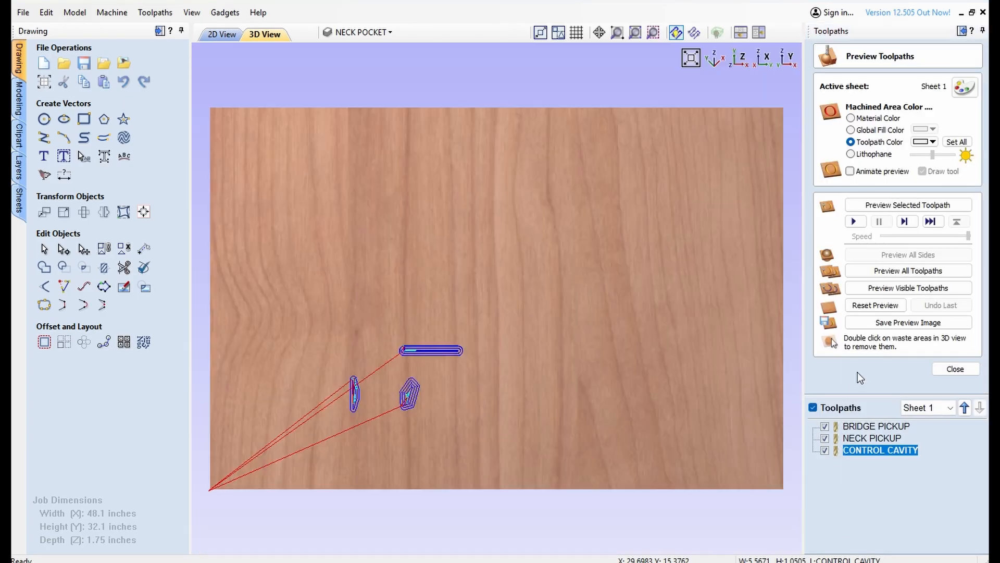
{"action": "left_click", "coordinate": [219, 35]}
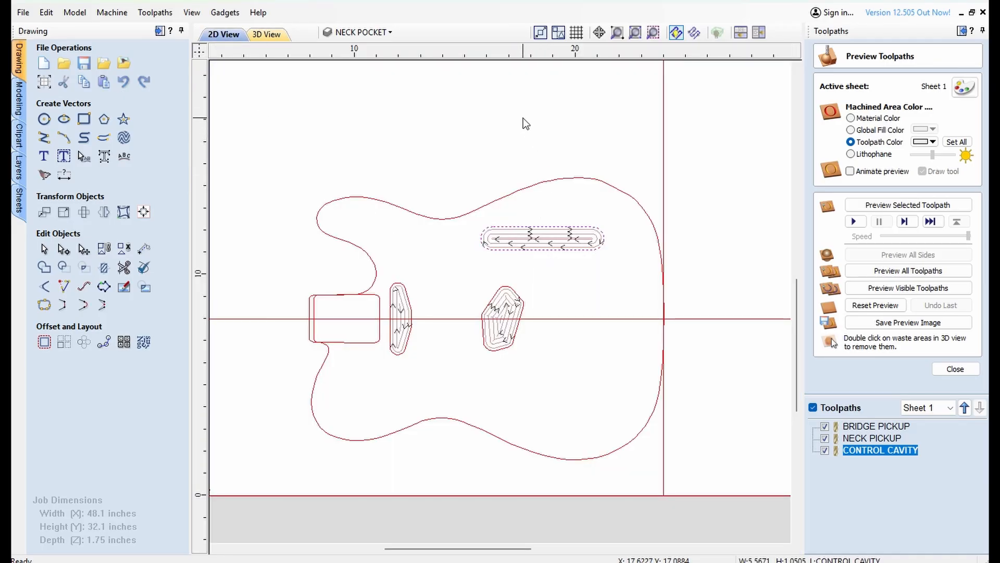
{"action": "left_click", "coordinate": [511, 100]}
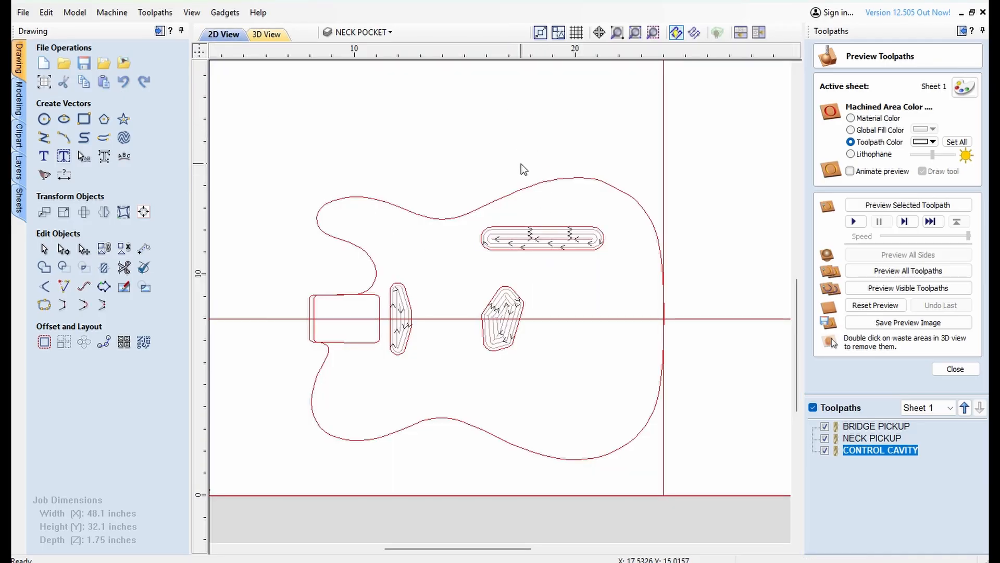
{"action": "left_click", "coordinate": [971, 370]}
Start a pocket toolpath for the neck pocket rectangle with a cut depth of .625 inches
{"action": "left_click", "coordinate": [367, 342]}
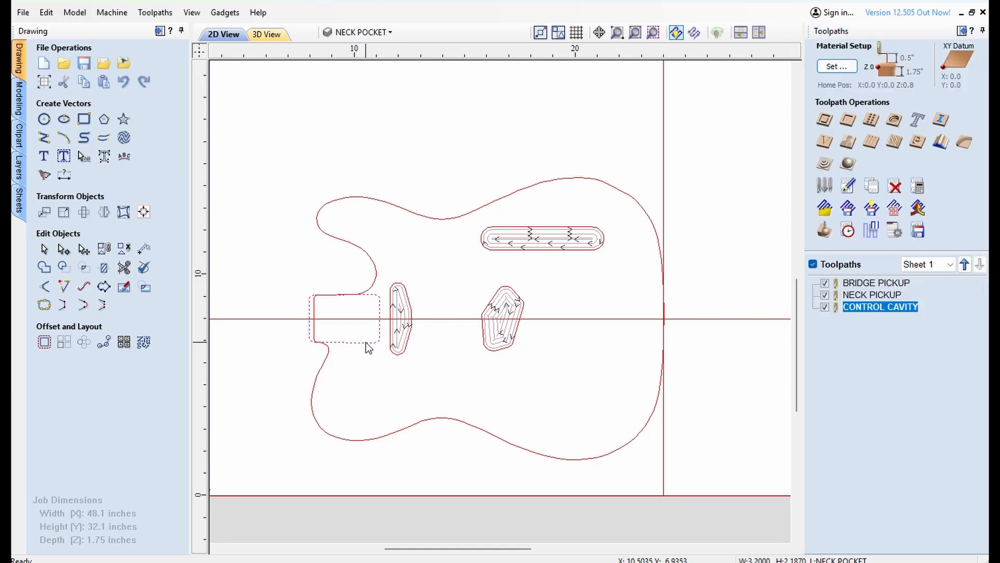
{"action": "left_click", "coordinate": [847, 120]}
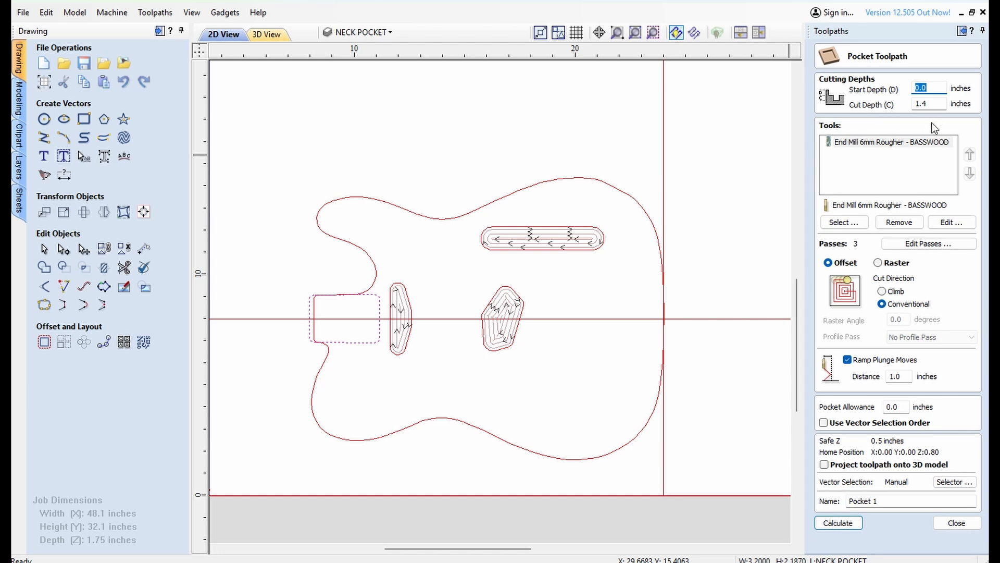
{"action": "left_click", "coordinate": [936, 104]}
Name the pocket toolpath NECK POCKET, calculate it, and return to the 2D drawing
{"action": "left_click", "coordinate": [883, 504]}
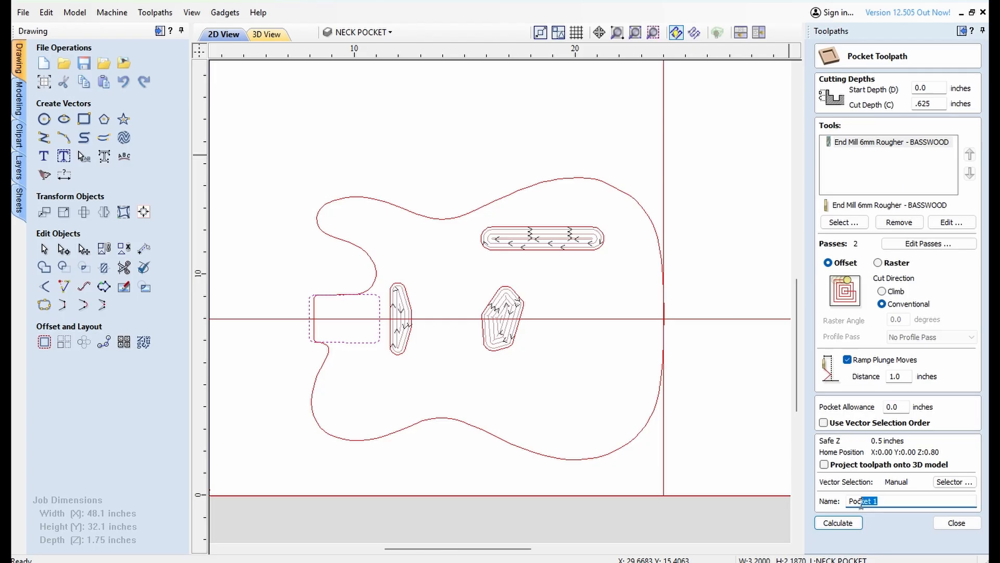
{"action": "type", "text": "NECK POCKET"}
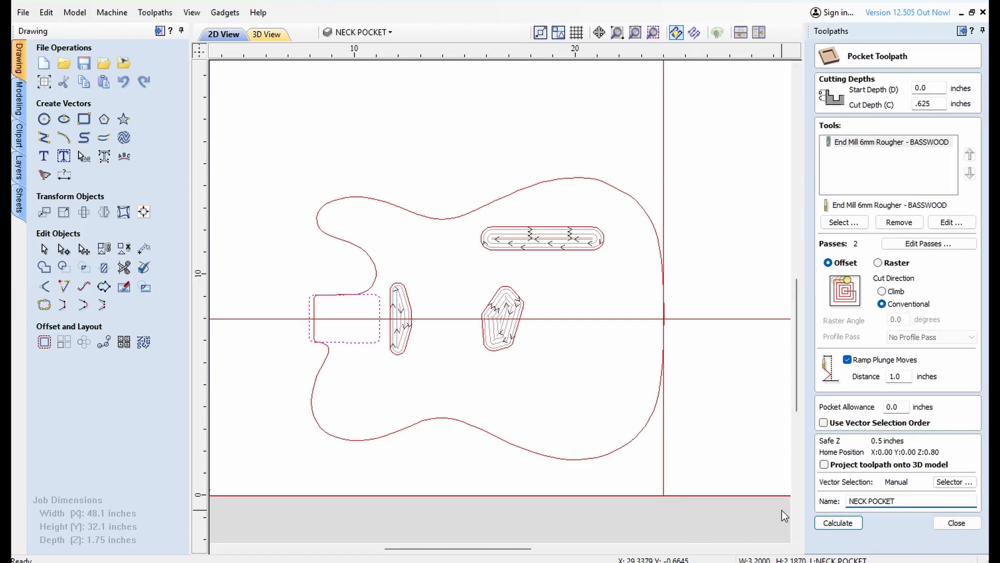
{"action": "left_click", "coordinate": [849, 523]}
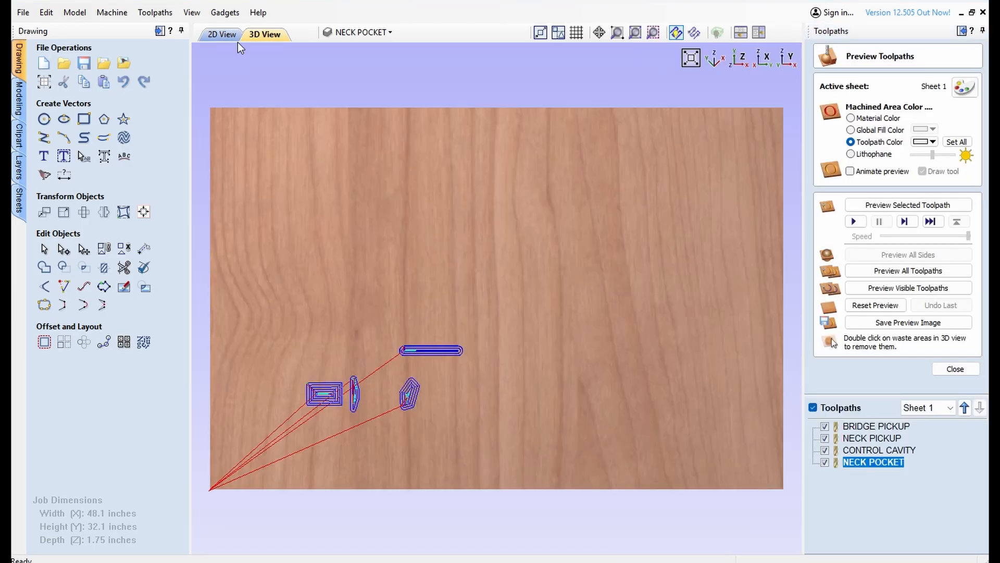
{"action": "left_click", "coordinate": [219, 34]}
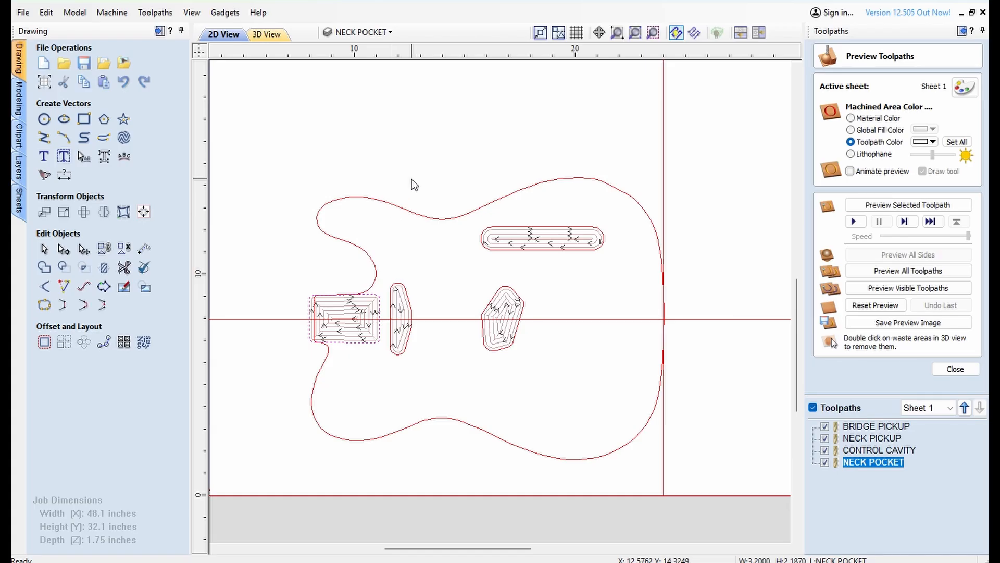
{"action": "left_click", "coordinate": [955, 369]}
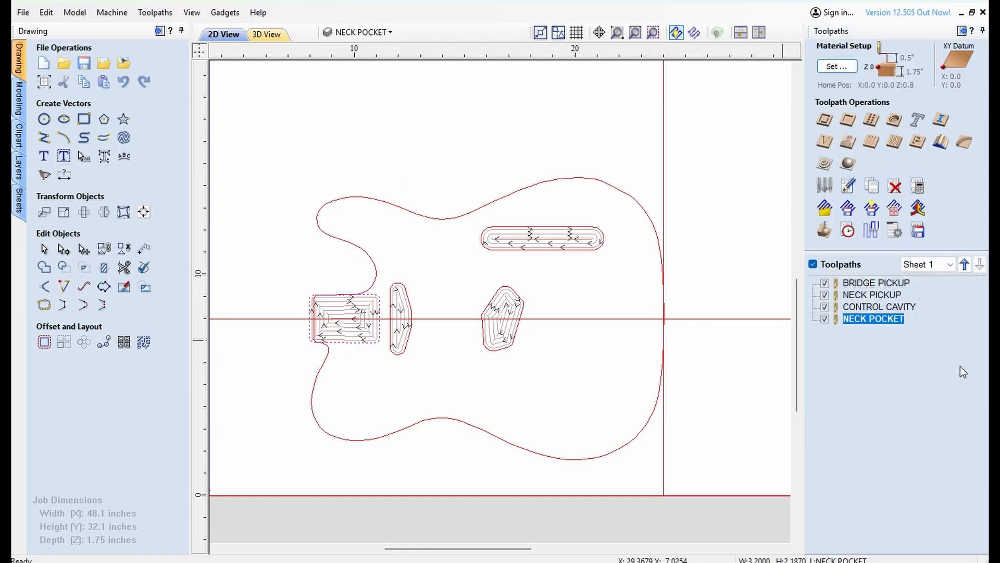
Start a 2D profile toolpath for the guitar body outline, 1.78 inches deep, using the End Mill 6mm Rough - BASSWOOD tool
{"action": "left_click", "coordinate": [440, 219]}
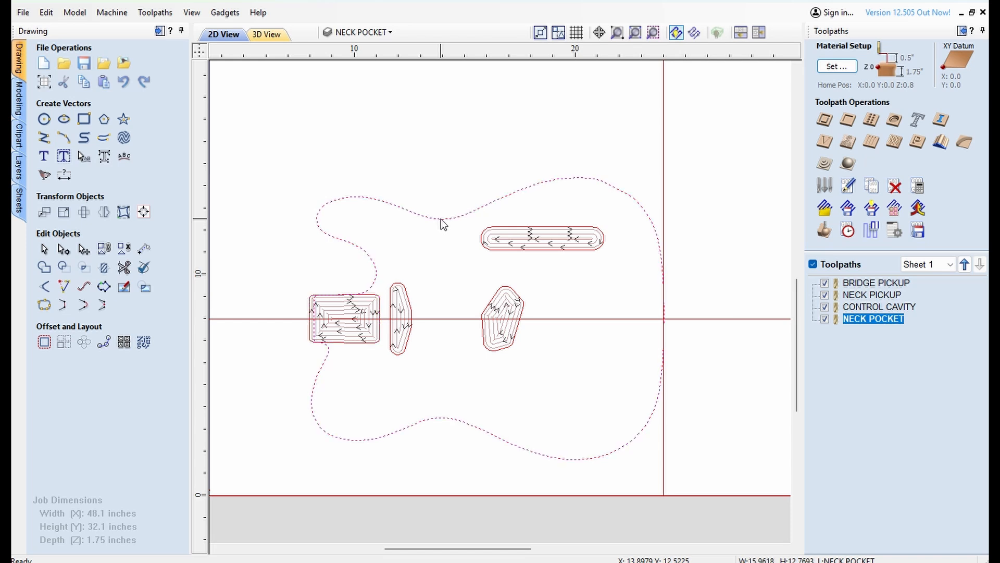
{"action": "left_click", "coordinate": [827, 120]}
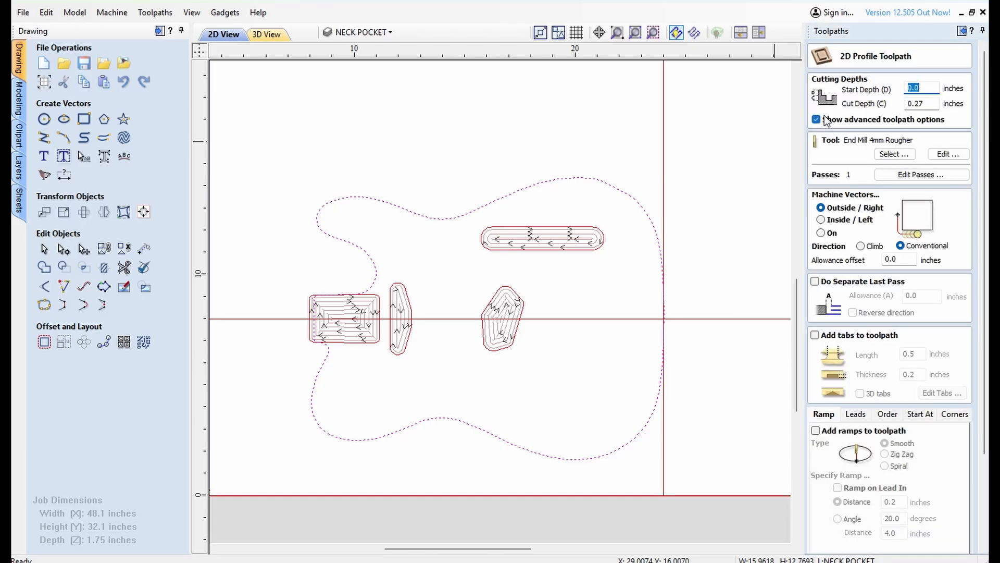
{"action": "left_click", "coordinate": [934, 103]}
{"action": "type", "text": "1"}
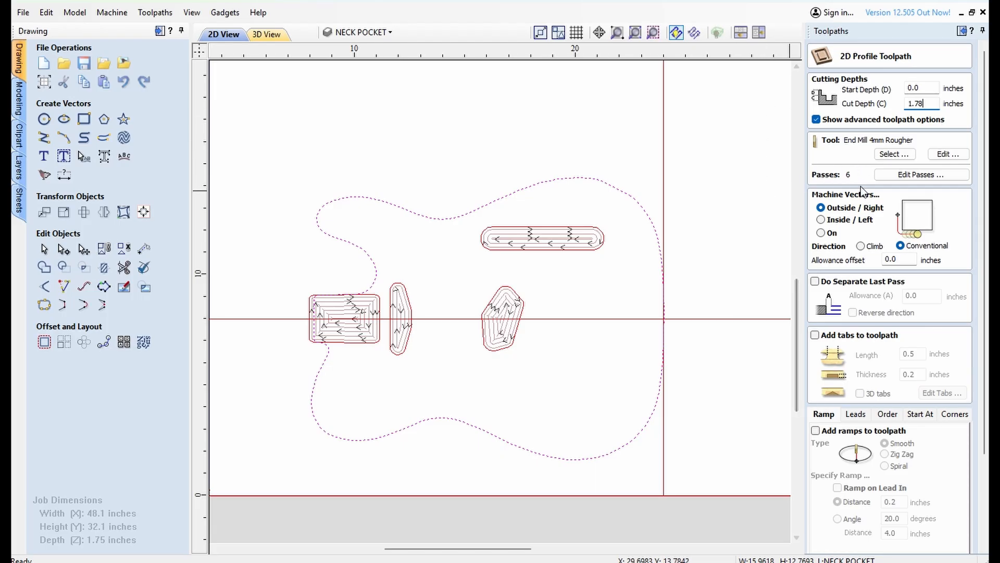
{"action": "left_click", "coordinate": [894, 155]}
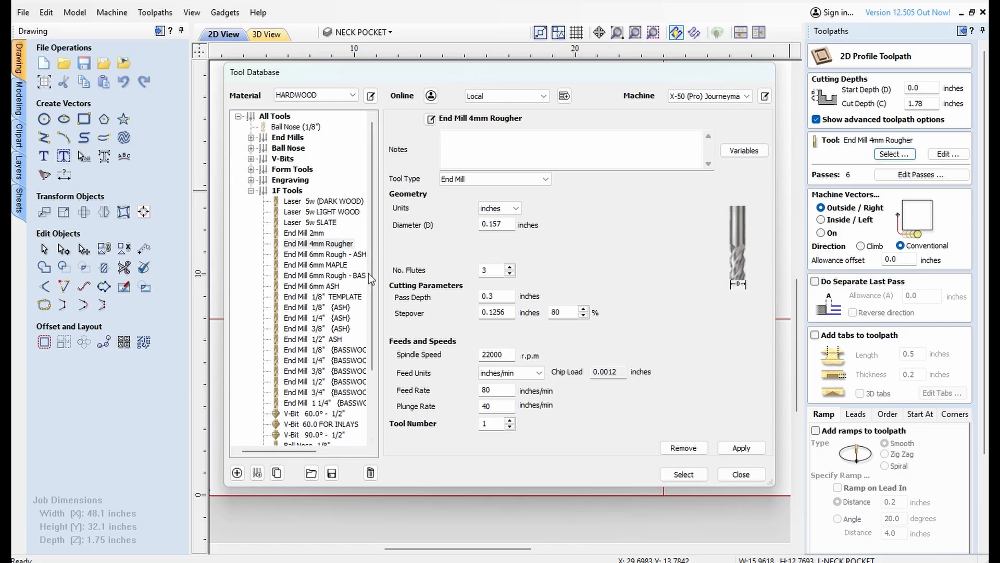
{"action": "double_click", "coordinate": [333, 276]}
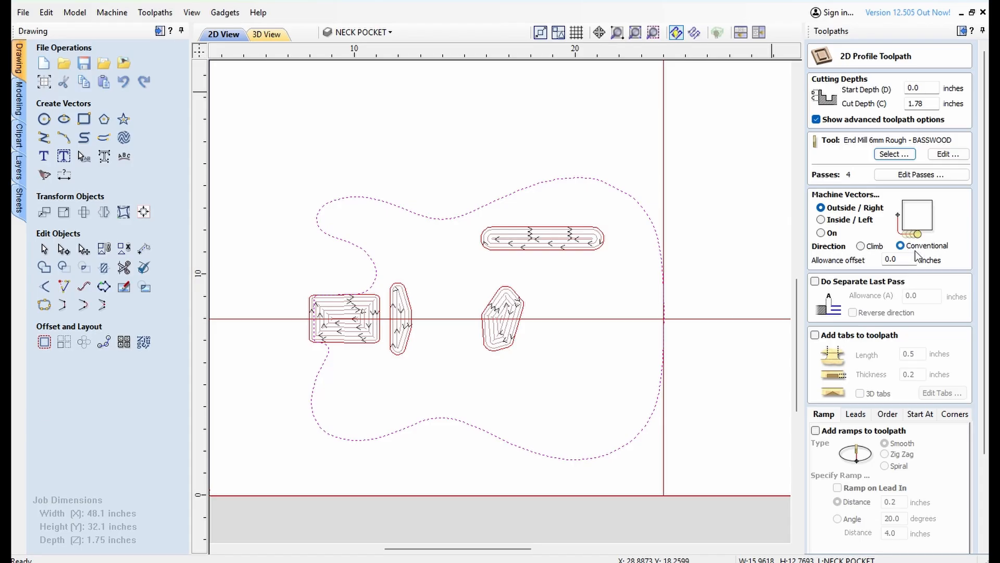
Add holding tabs to the body profile toolpath with a length of .75 inches and a thickness of 0.3 inches
{"action": "scroll", "coordinate": [912, 250], "scroll_direction": "down", "scroll_amount": 2}
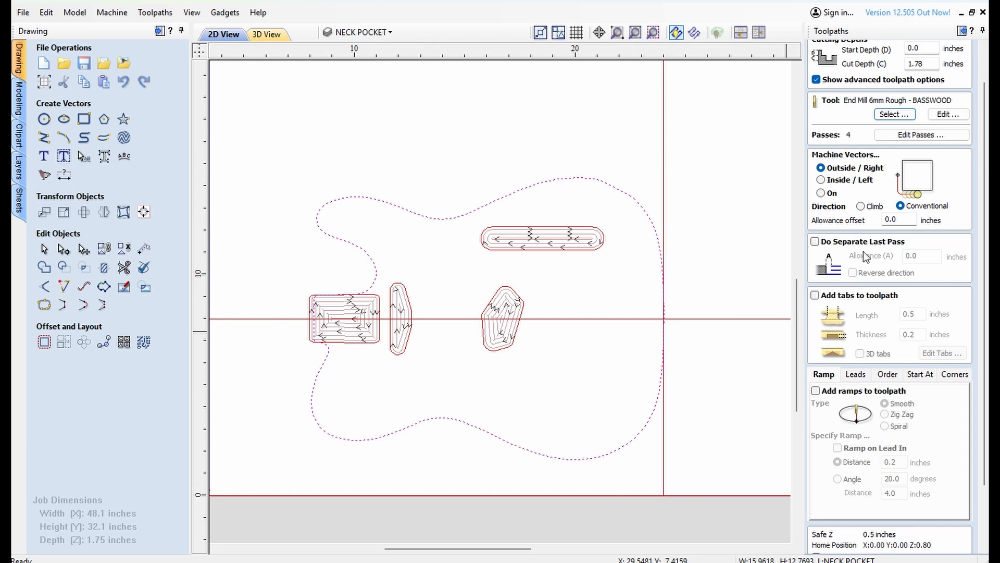
{"action": "left_click", "coordinate": [816, 295]}
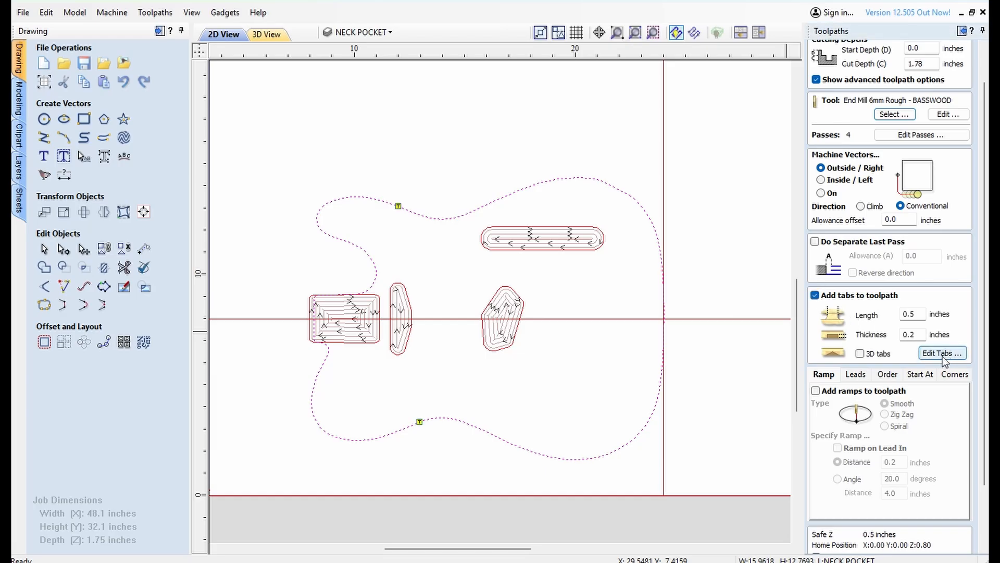
{"action": "left_click_drag", "start_coordinate": [918, 314], "coordinate": [894, 313]}
{"action": "type", "text": ".7"}
{"action": "left_click", "coordinate": [922, 335]}
{"action": "type", "text": "3"}
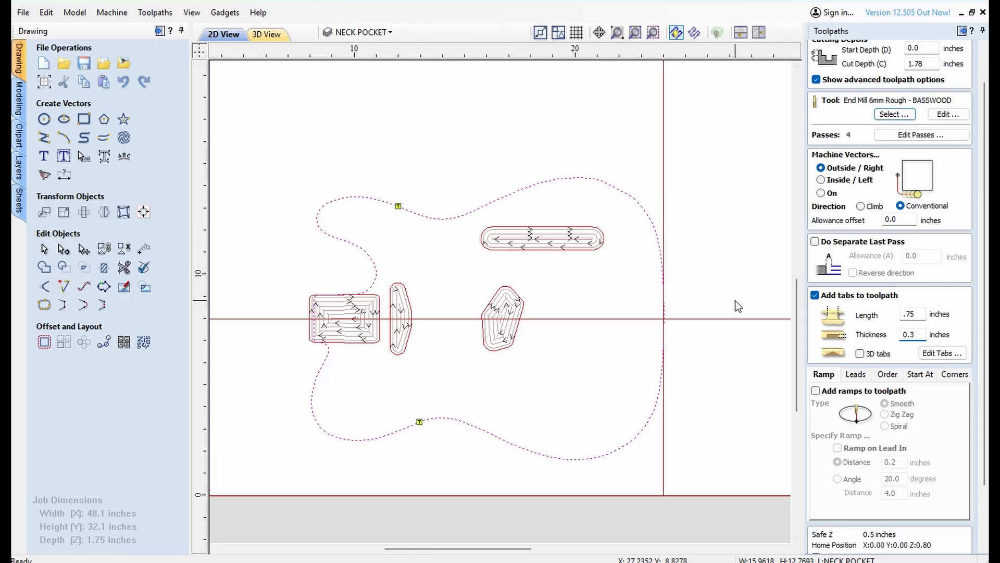
Add smooth ramps with a 0.2 inch distance to the body profile toolpath
{"action": "scroll", "coordinate": [651, 272], "scroll_direction": "down", "scroll_amount": 2}
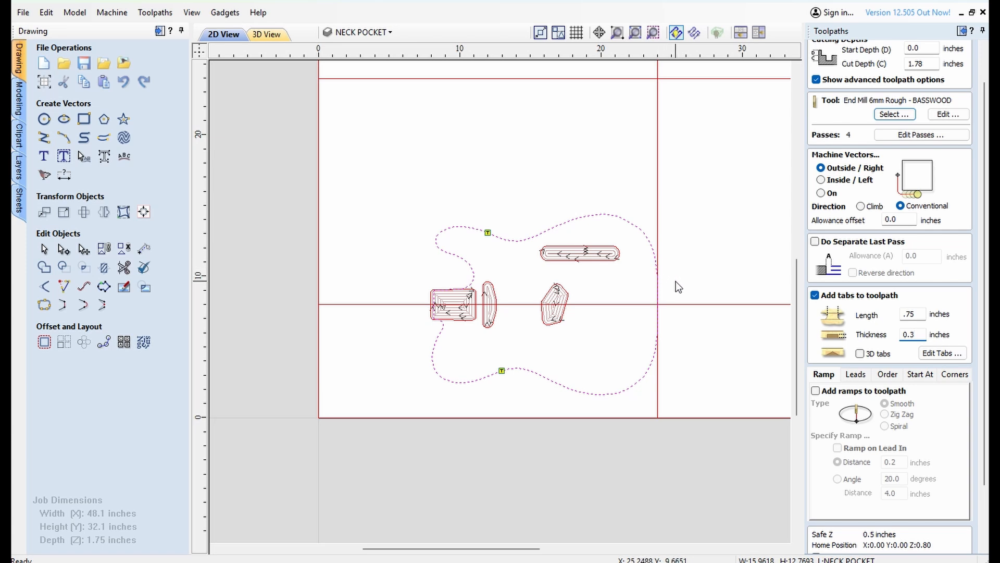
{"action": "scroll", "coordinate": [677, 282], "scroll_direction": "up", "scroll_amount": 1}
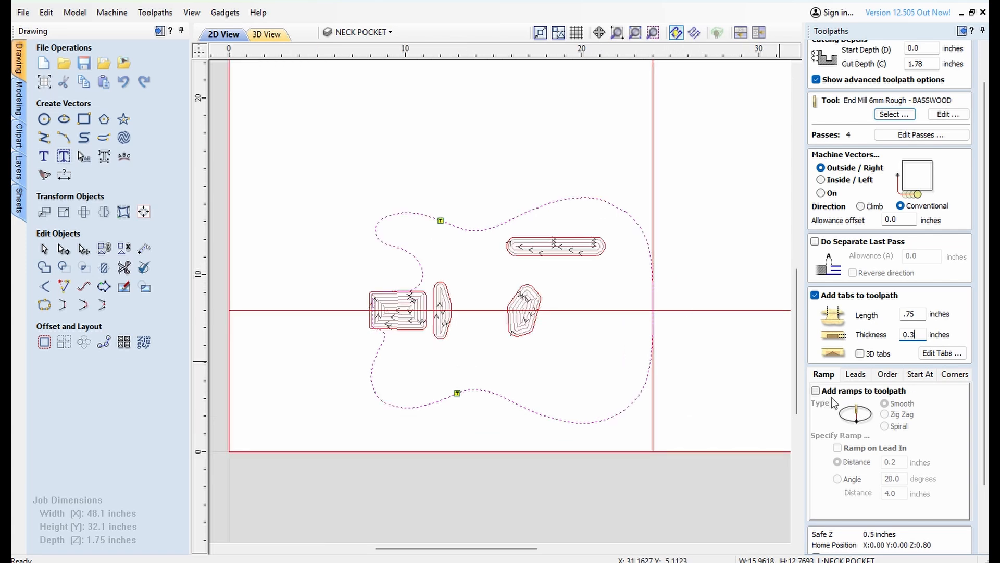
{"action": "left_click", "coordinate": [815, 391]}
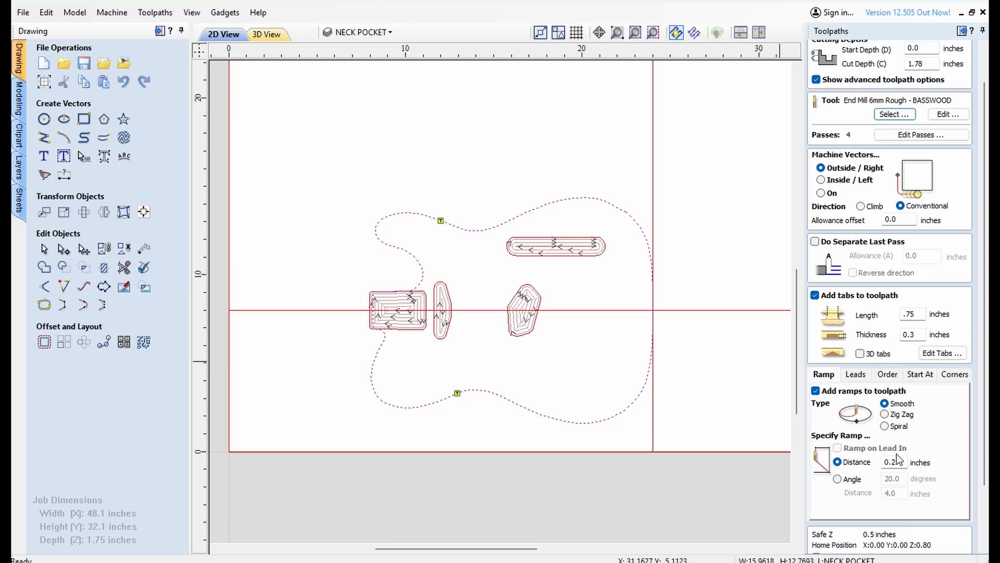
{"action": "scroll", "coordinate": [896, 454], "scroll_direction": "down", "scroll_amount": 1}
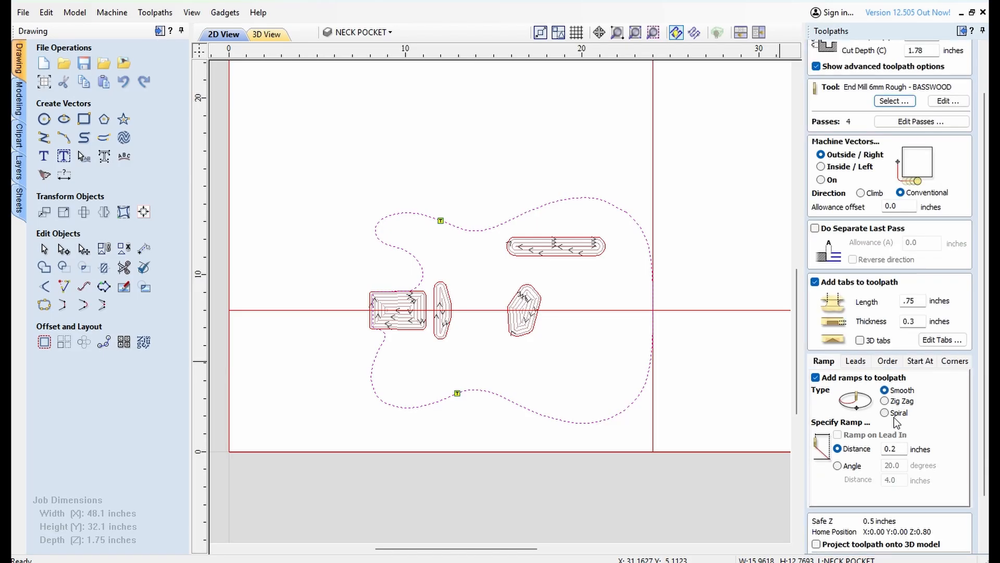
Name the profile toolpath OUTER PROFILE and calculate it, accepting that the tool cuts through the material
{"action": "scroll", "coordinate": [892, 450], "scroll_direction": "down", "scroll_amount": 2}
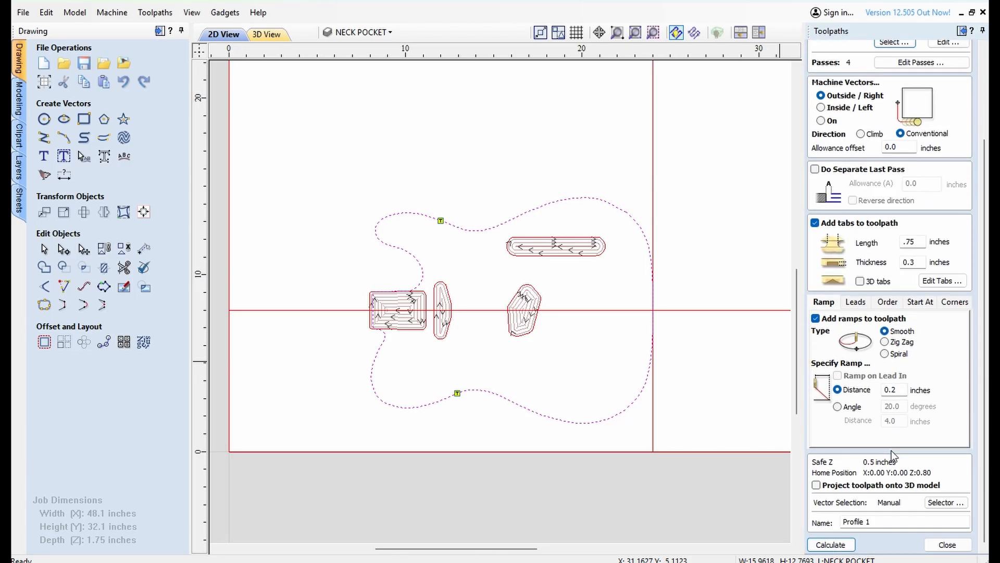
{"action": "left_click", "coordinate": [871, 522]}
{"action": "type", "text": "OUT"}
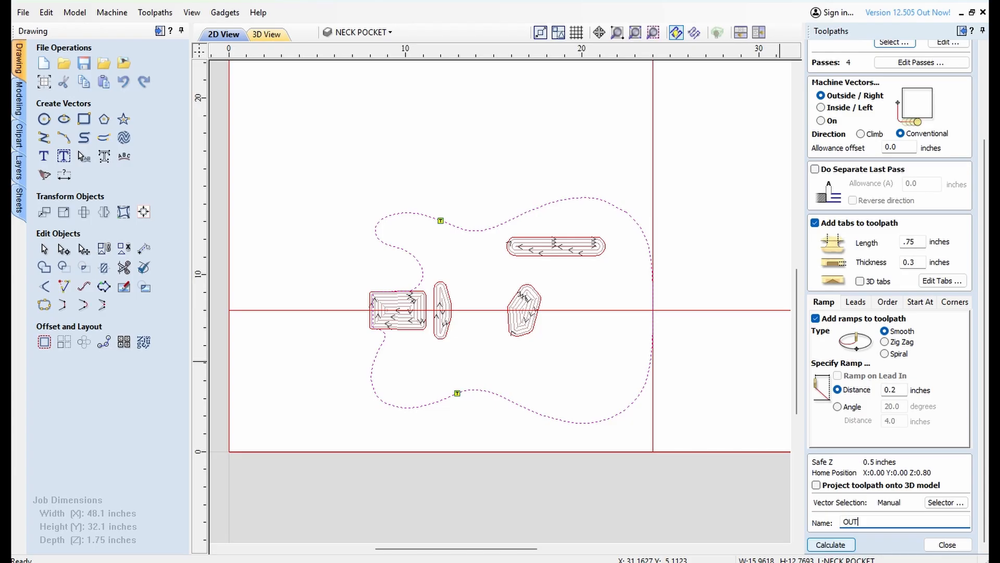
{"action": "type", "text": "ER PROFILE"}
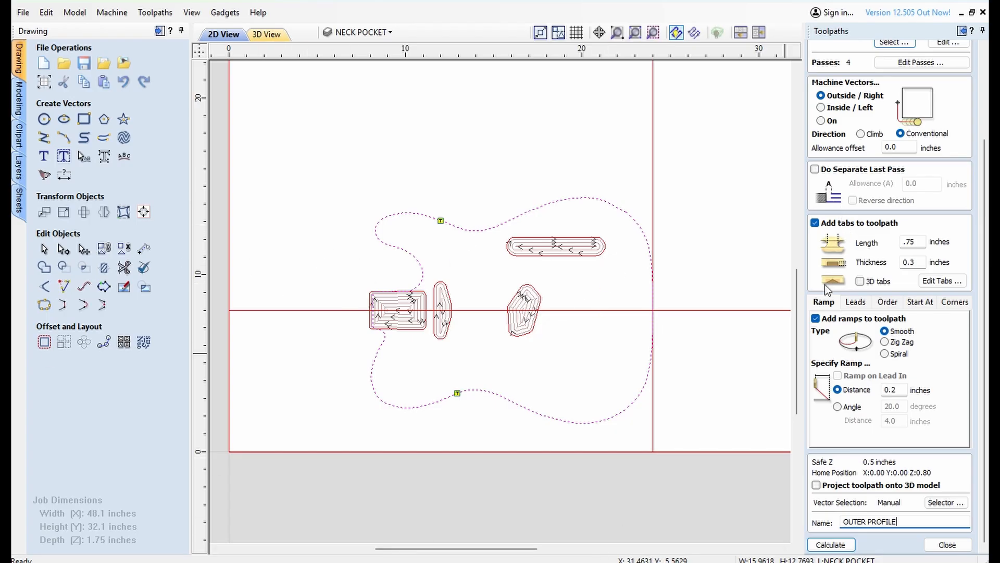
{"action": "left_click", "coordinate": [831, 544]}
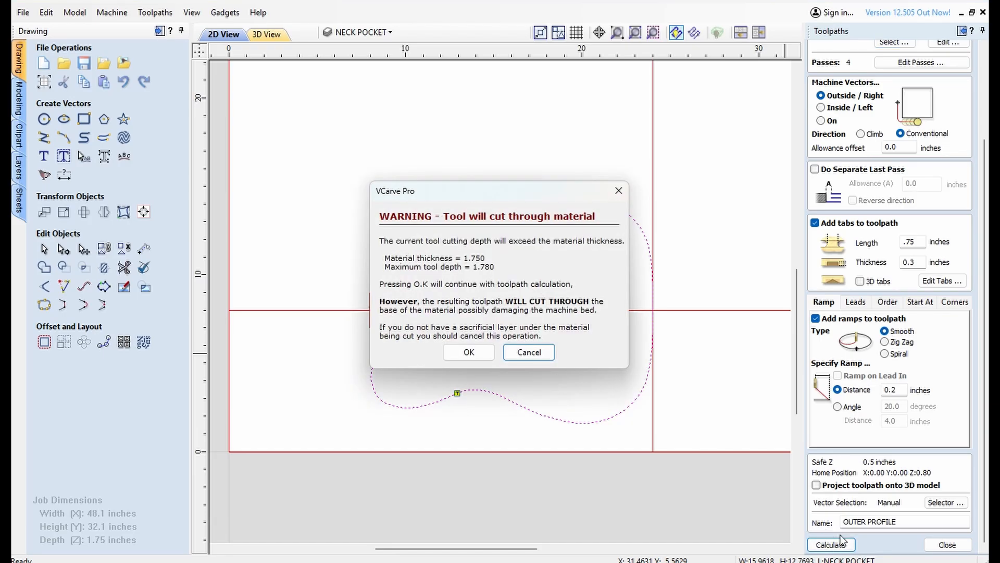
{"action": "left_click", "coordinate": [469, 352]}
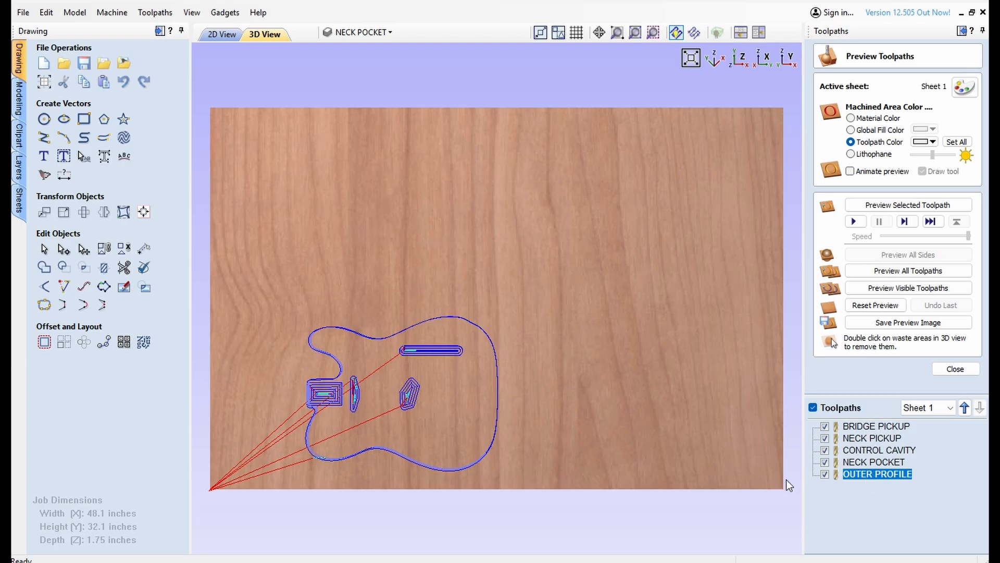
Preview all toolpaths in 3D and examine the pockets, tabs and outer cut of the guitar body from several angles
{"action": "left_click", "coordinate": [884, 273]}
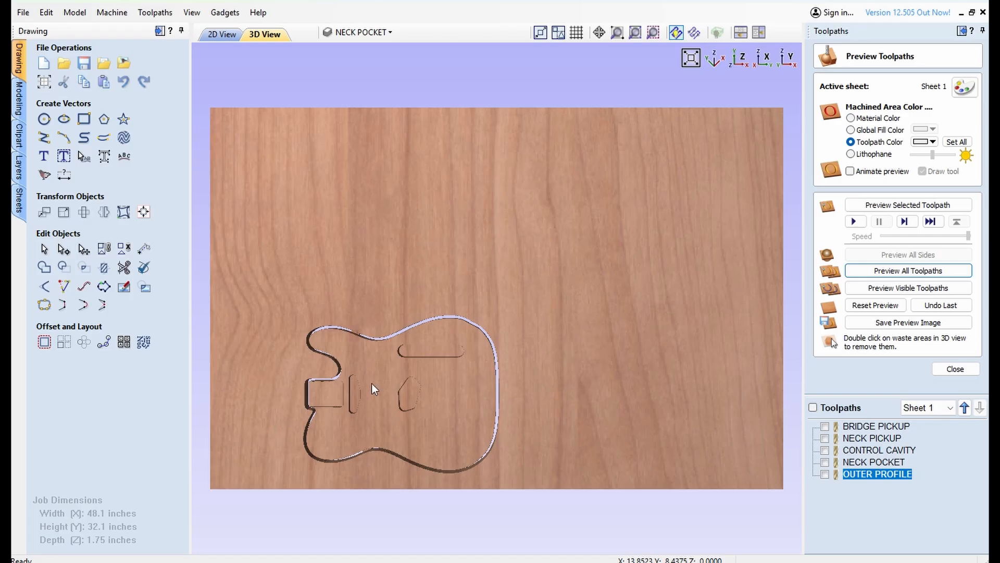
{"action": "scroll", "coordinate": [405, 427], "scroll_direction": "up", "scroll_amount": 3}
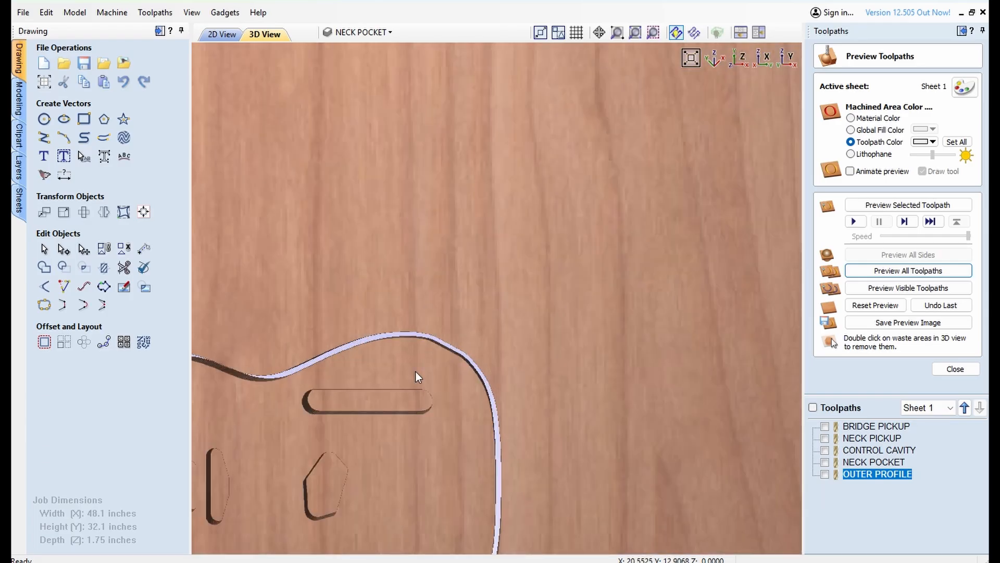
{"action": "scroll", "coordinate": [416, 371], "scroll_direction": "down", "scroll_amount": 4}
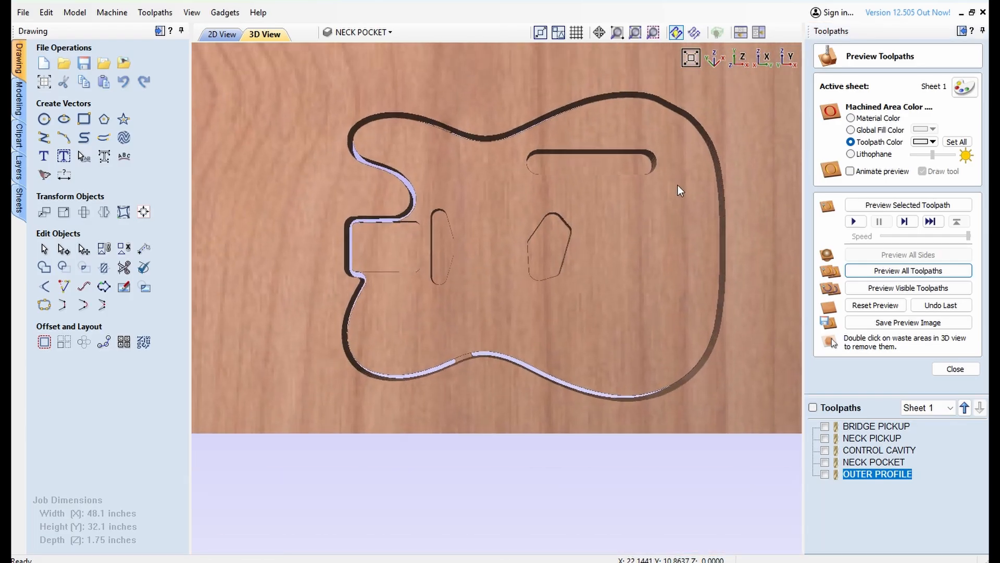
{"action": "middle_click_drag", "start_coordinate": [677, 186], "coordinate": [645, 295]}
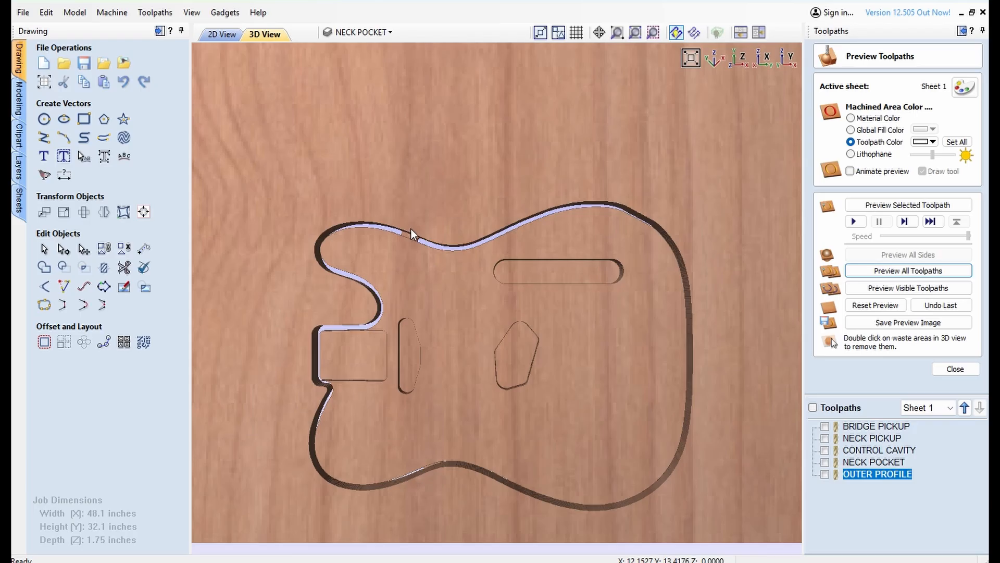
{"action": "middle_click_drag", "start_coordinate": [496, 345], "coordinate": [517, 358]}
{"action": "scroll", "coordinate": [536, 291], "scroll_direction": "up", "scroll_amount": 2}
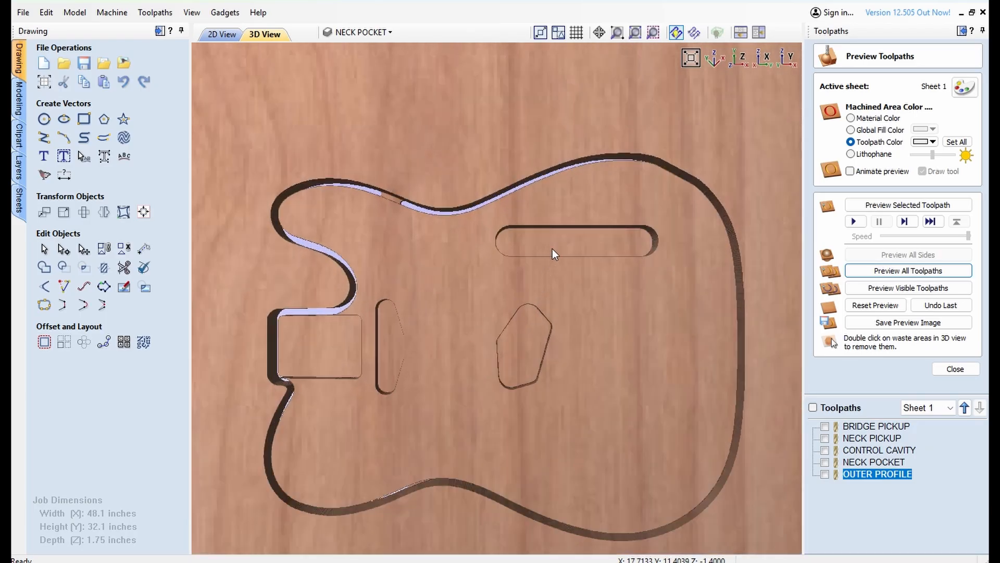
{"action": "scroll", "coordinate": [552, 248], "scroll_direction": "down", "scroll_amount": 2}
{"action": "left_click_drag", "start_coordinate": [519, 330], "coordinate": [505, 262]}
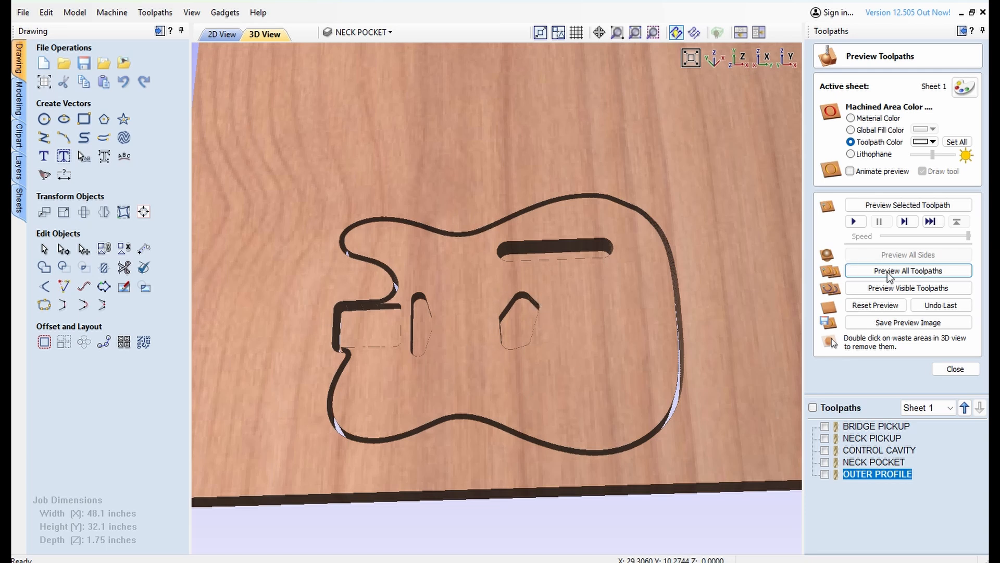
Close the toolpath preview, return to the 2D drawing, and turn on the visibility of all toolpaths
{"action": "left_click", "coordinate": [954, 364]}
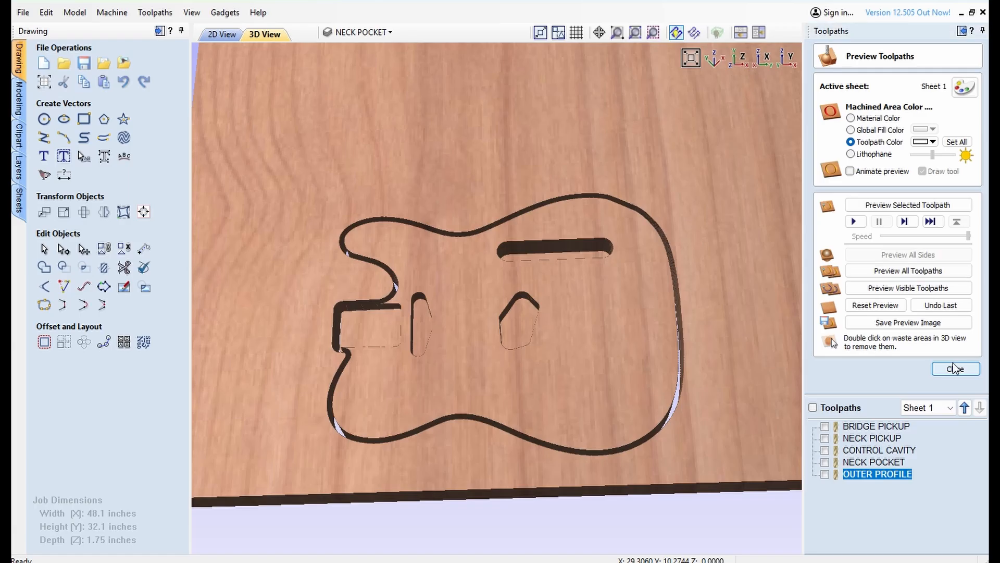
{"action": "left_click", "coordinate": [221, 34]}
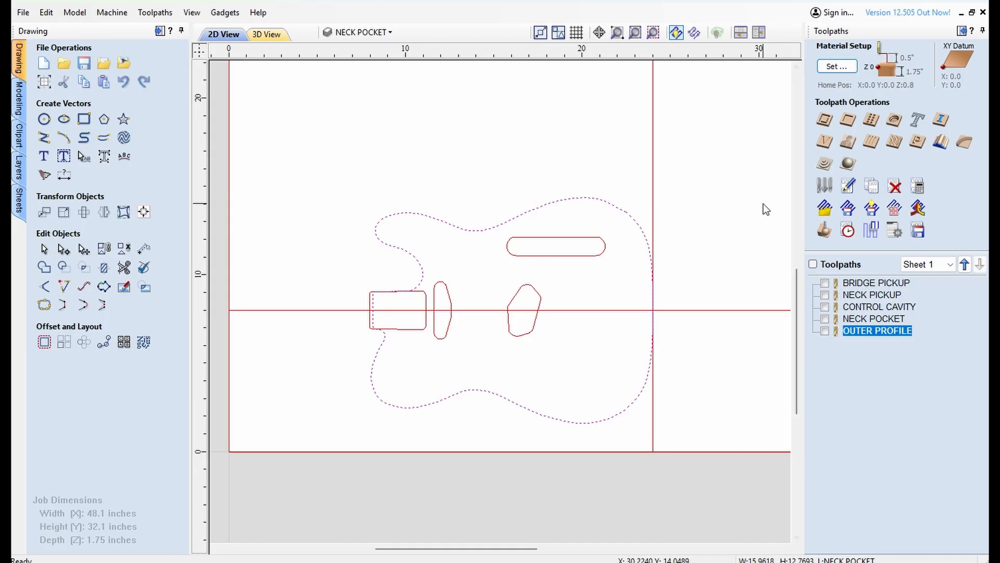
{"action": "left_click", "coordinate": [813, 264]}
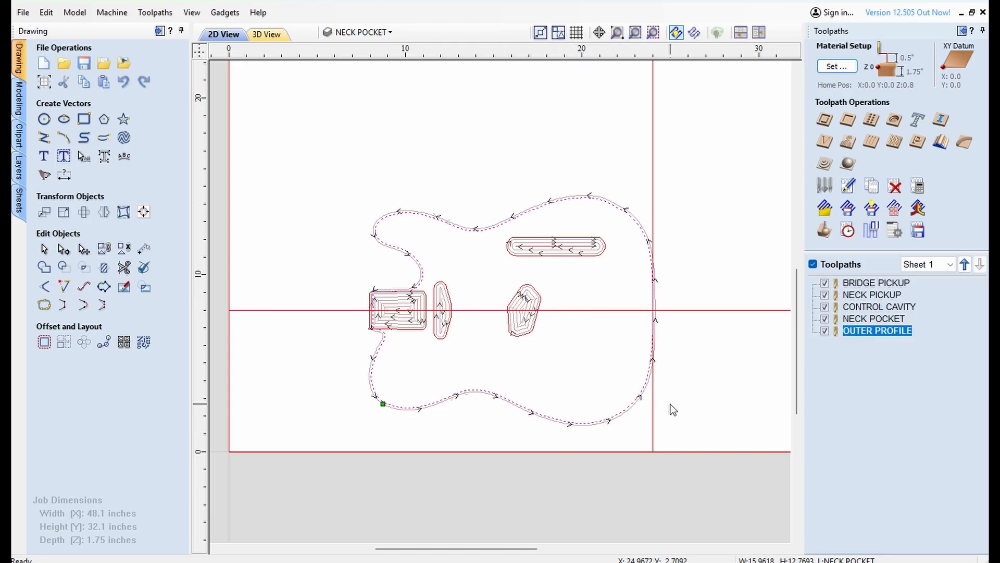
Save the visible toolpaths to one Onefinity (inch) (*.ngc) file named TELE STD BASSWOOD 6mm Rougher BIT in the TEMPLATES folder
{"action": "left_click", "coordinate": [918, 230]}
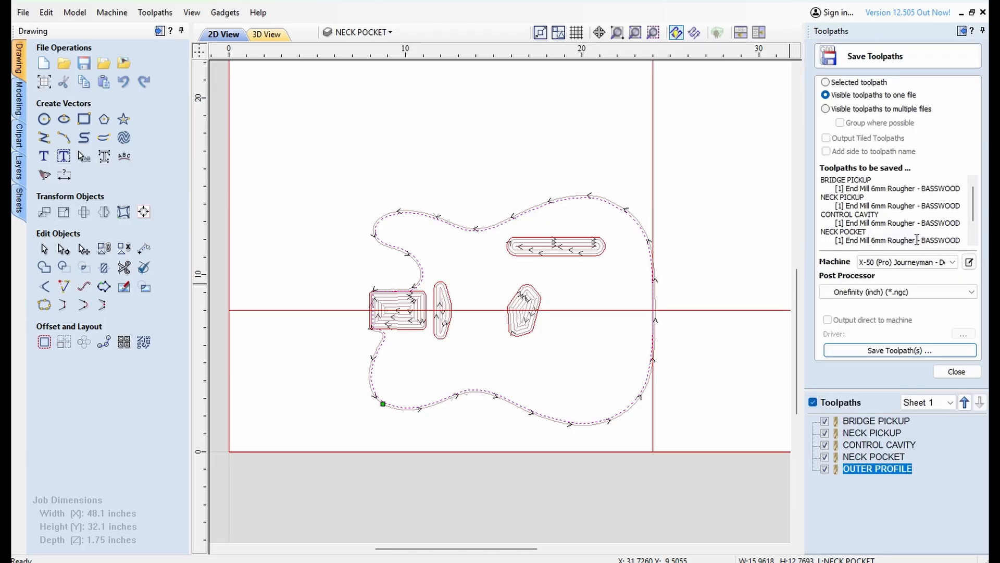
{"action": "left_click", "coordinate": [888, 352]}
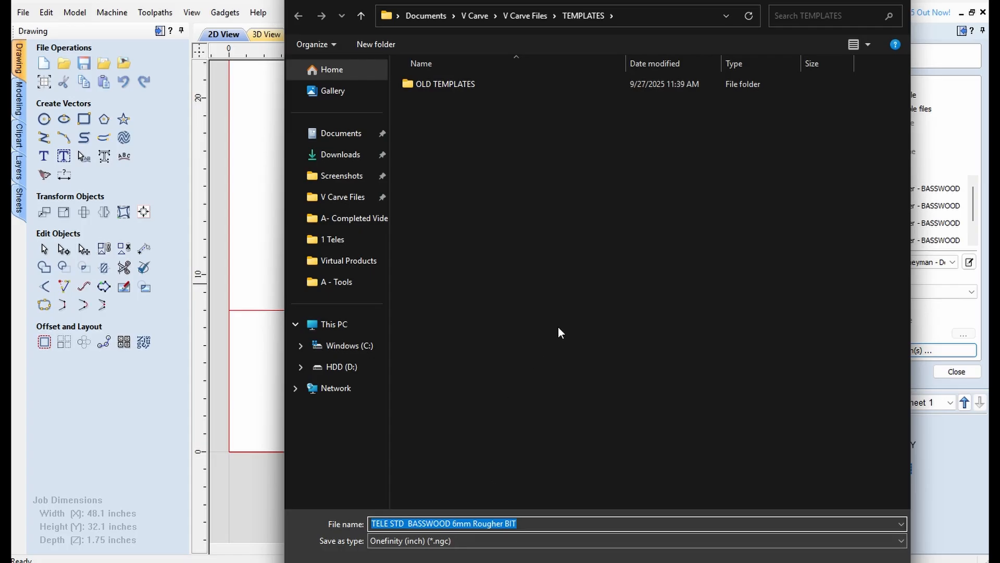
{"action": "left_click_drag", "start_coordinate": [520, 31], "coordinate": [520, 28]}
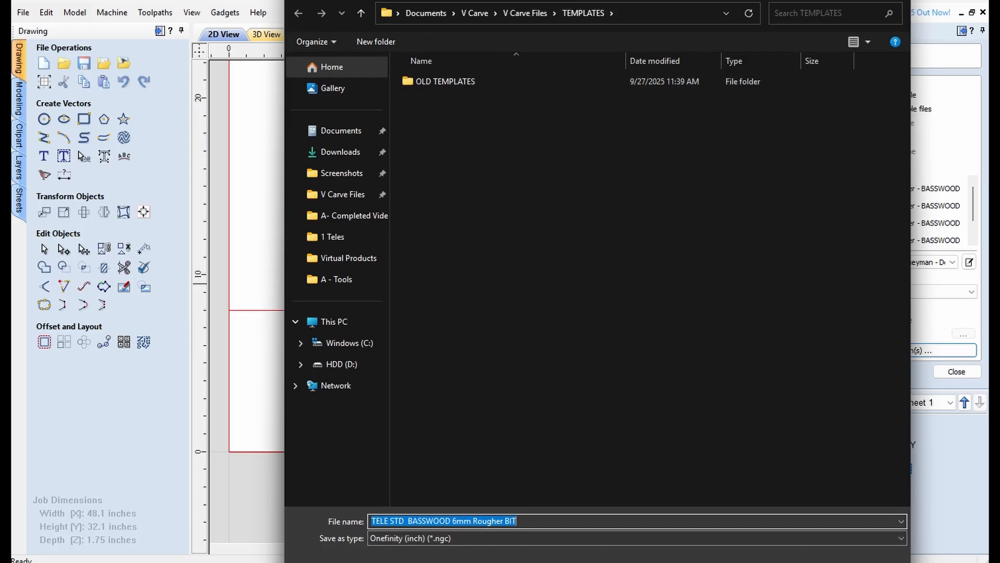
{"action": "key", "text": "Return"}
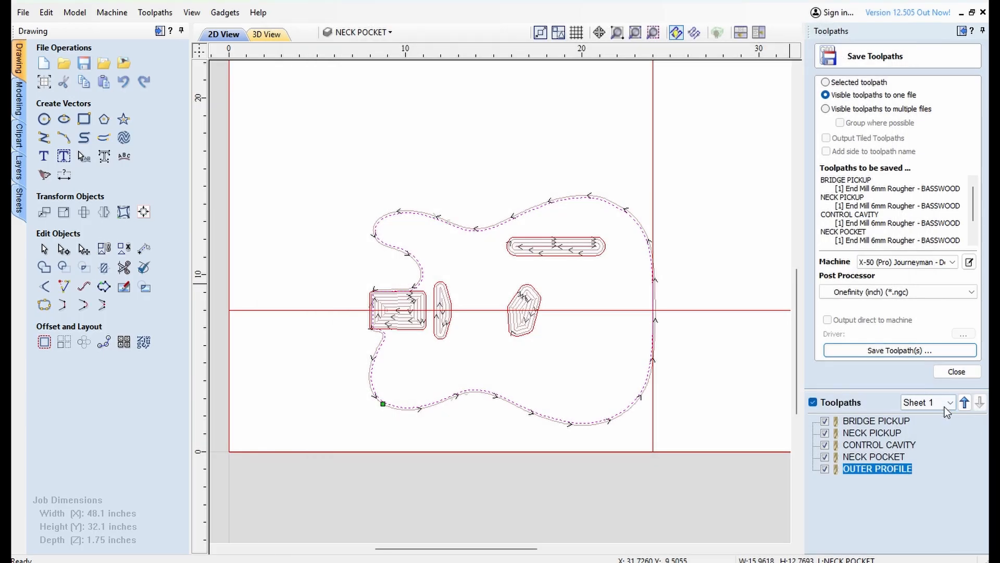
{"action": "left_click", "coordinate": [965, 374]}
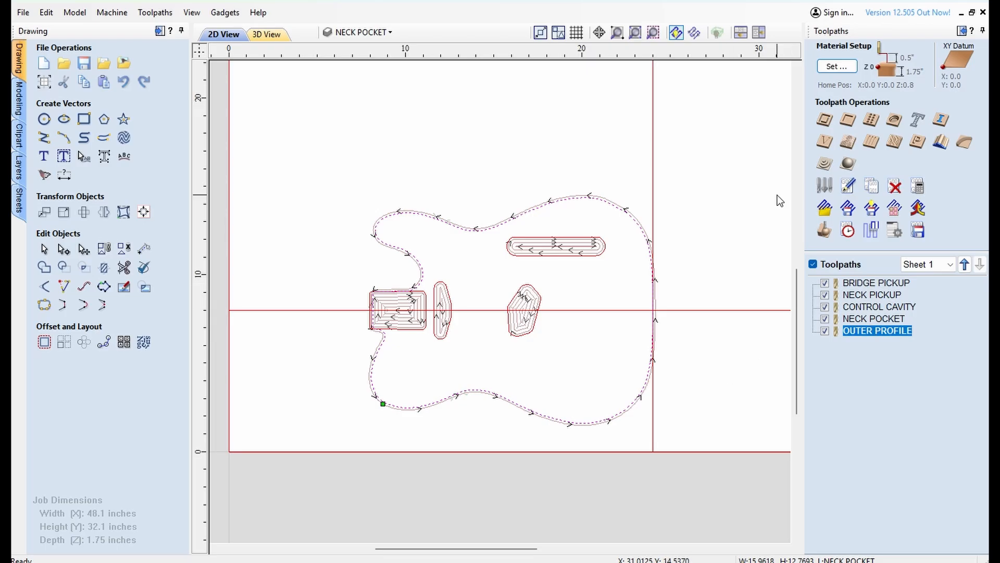